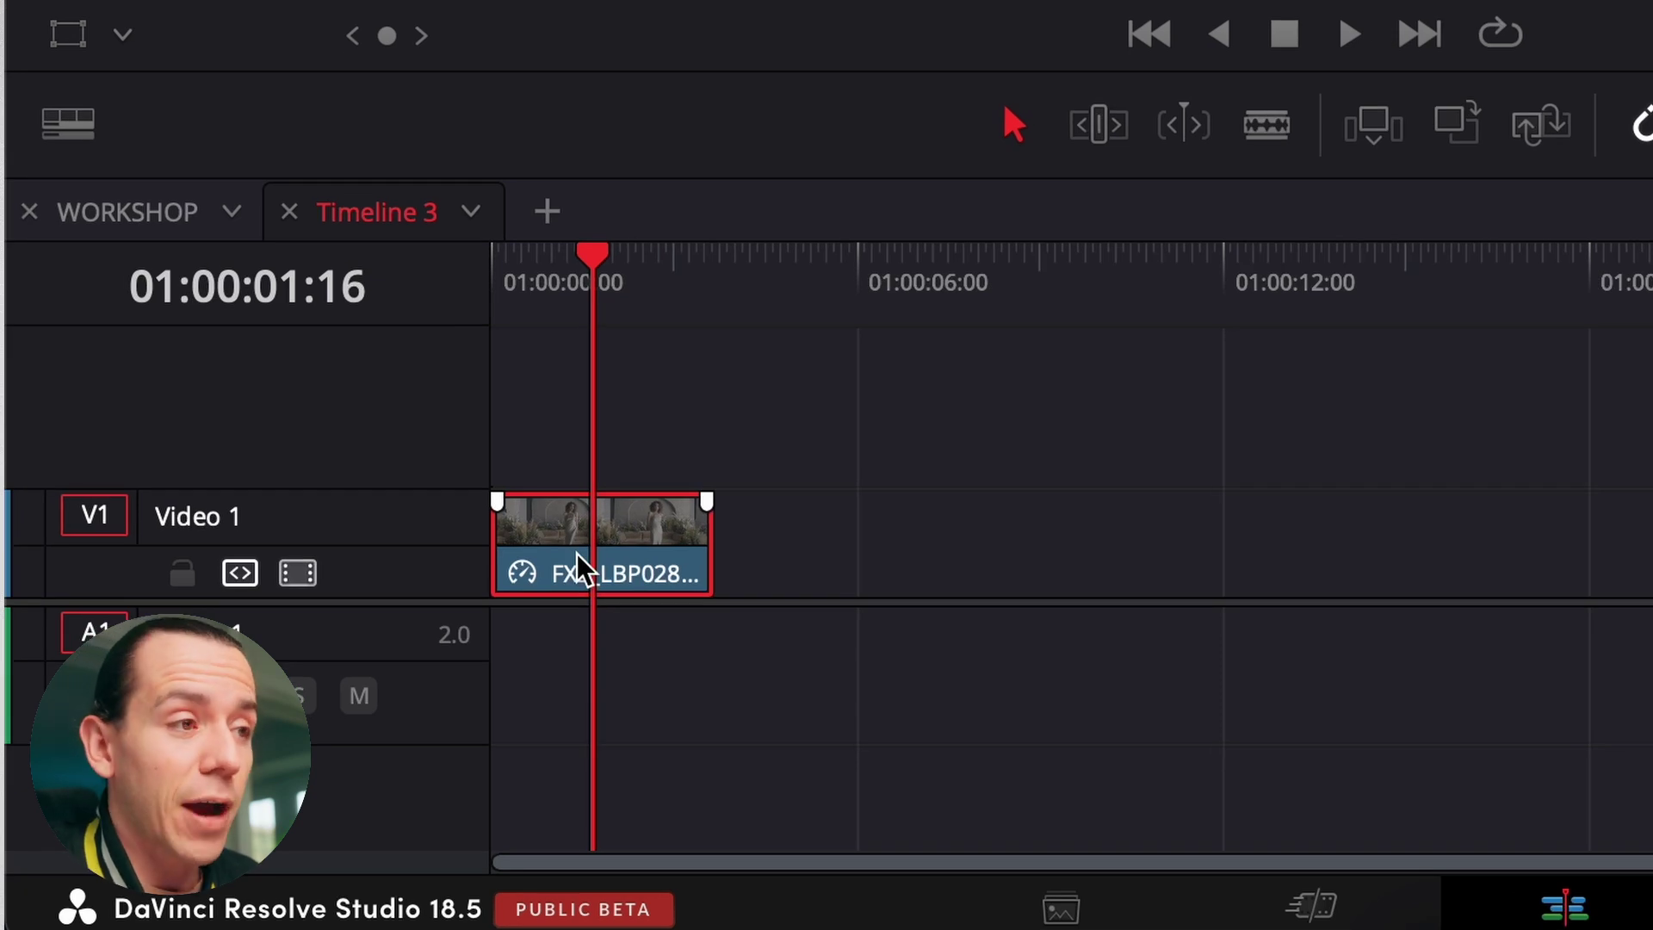
Copy the FX3_LBP0280 clip up to Video 3, keeping Video 2 empty, and select the original
{"action": "left_click_drag", "start_coordinate": [579, 568], "coordinate": [571, 465]}
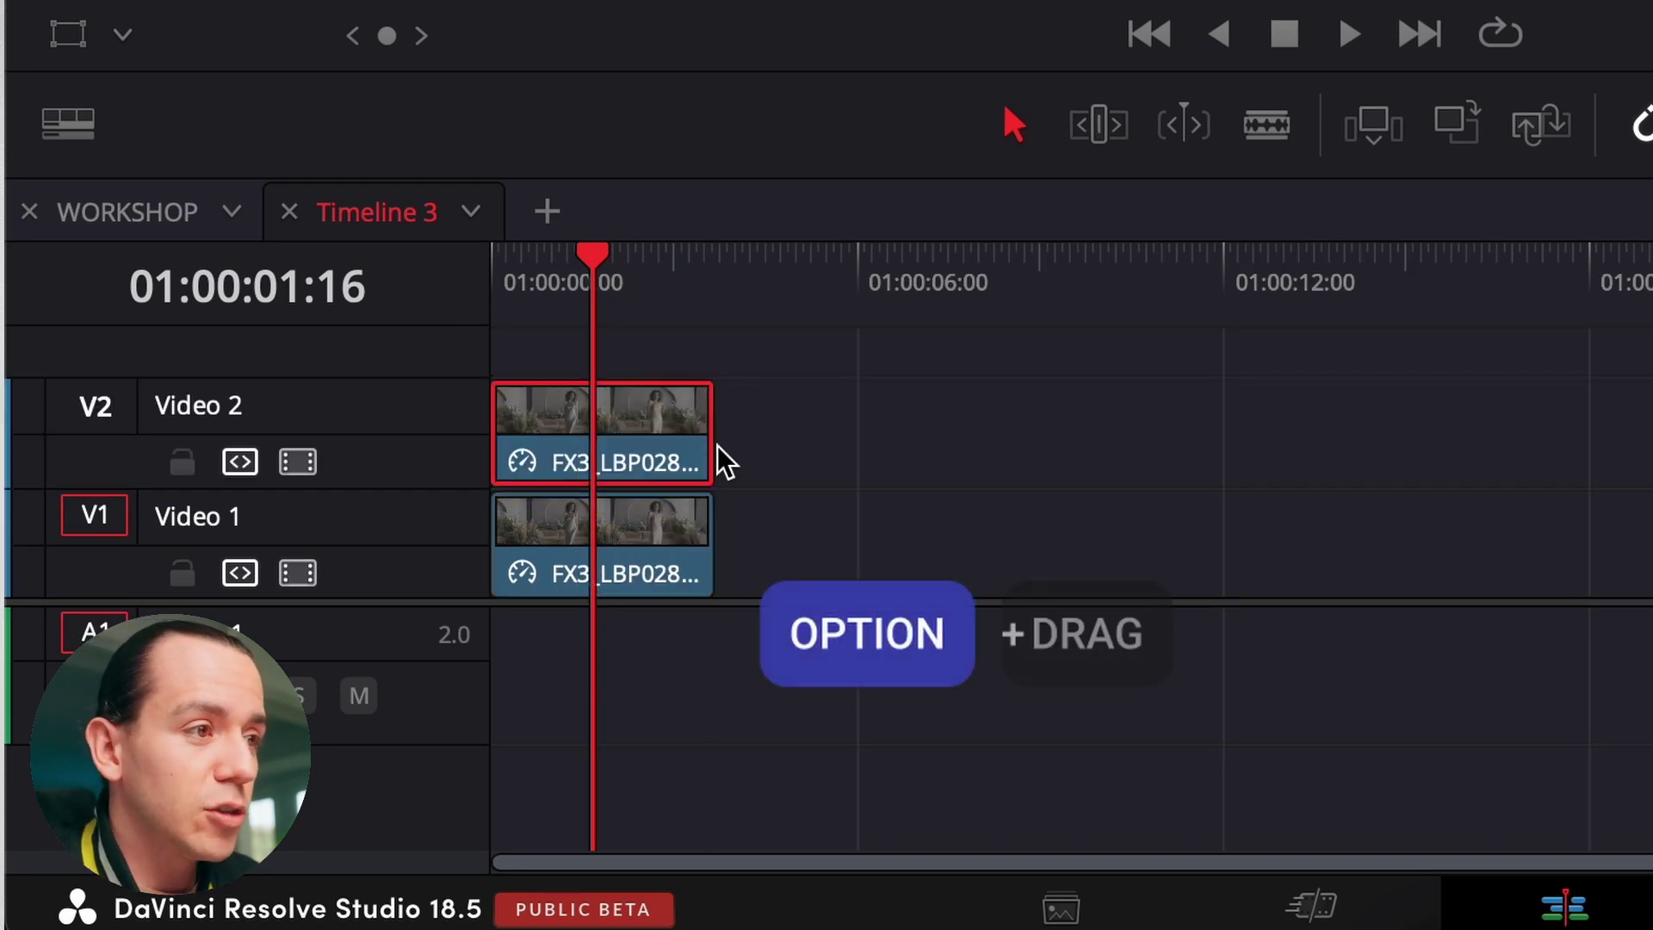
{"action": "left_click_drag", "start_coordinate": [647, 398], "coordinate": [655, 370]}
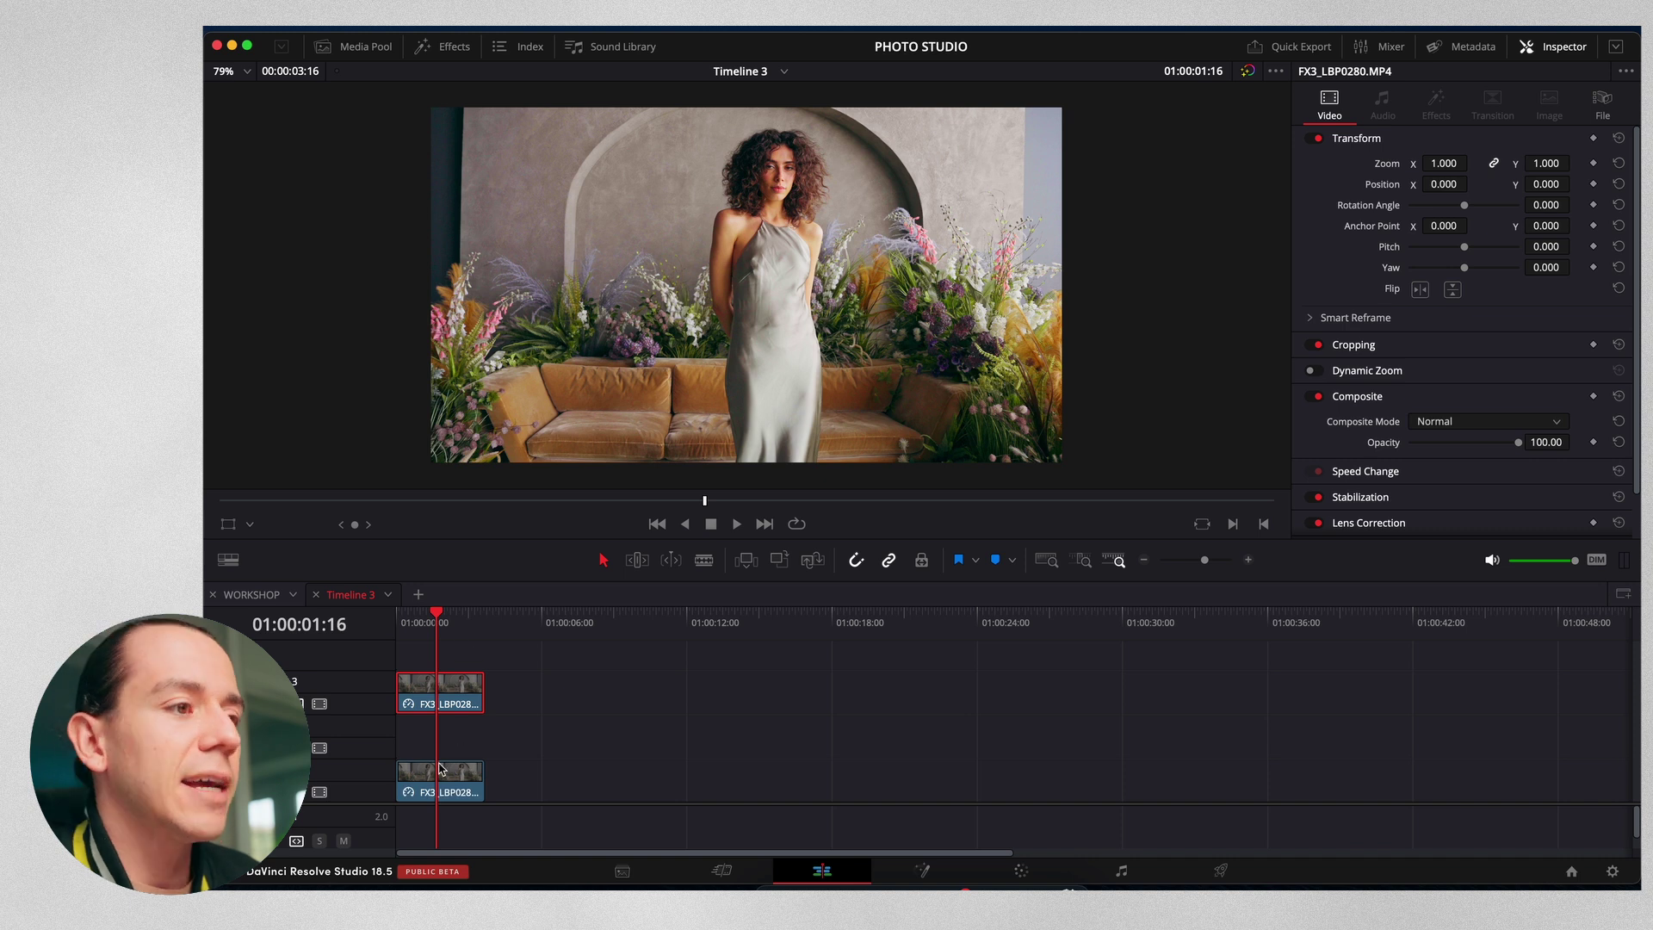
{"action": "left_click", "coordinate": [438, 778]}
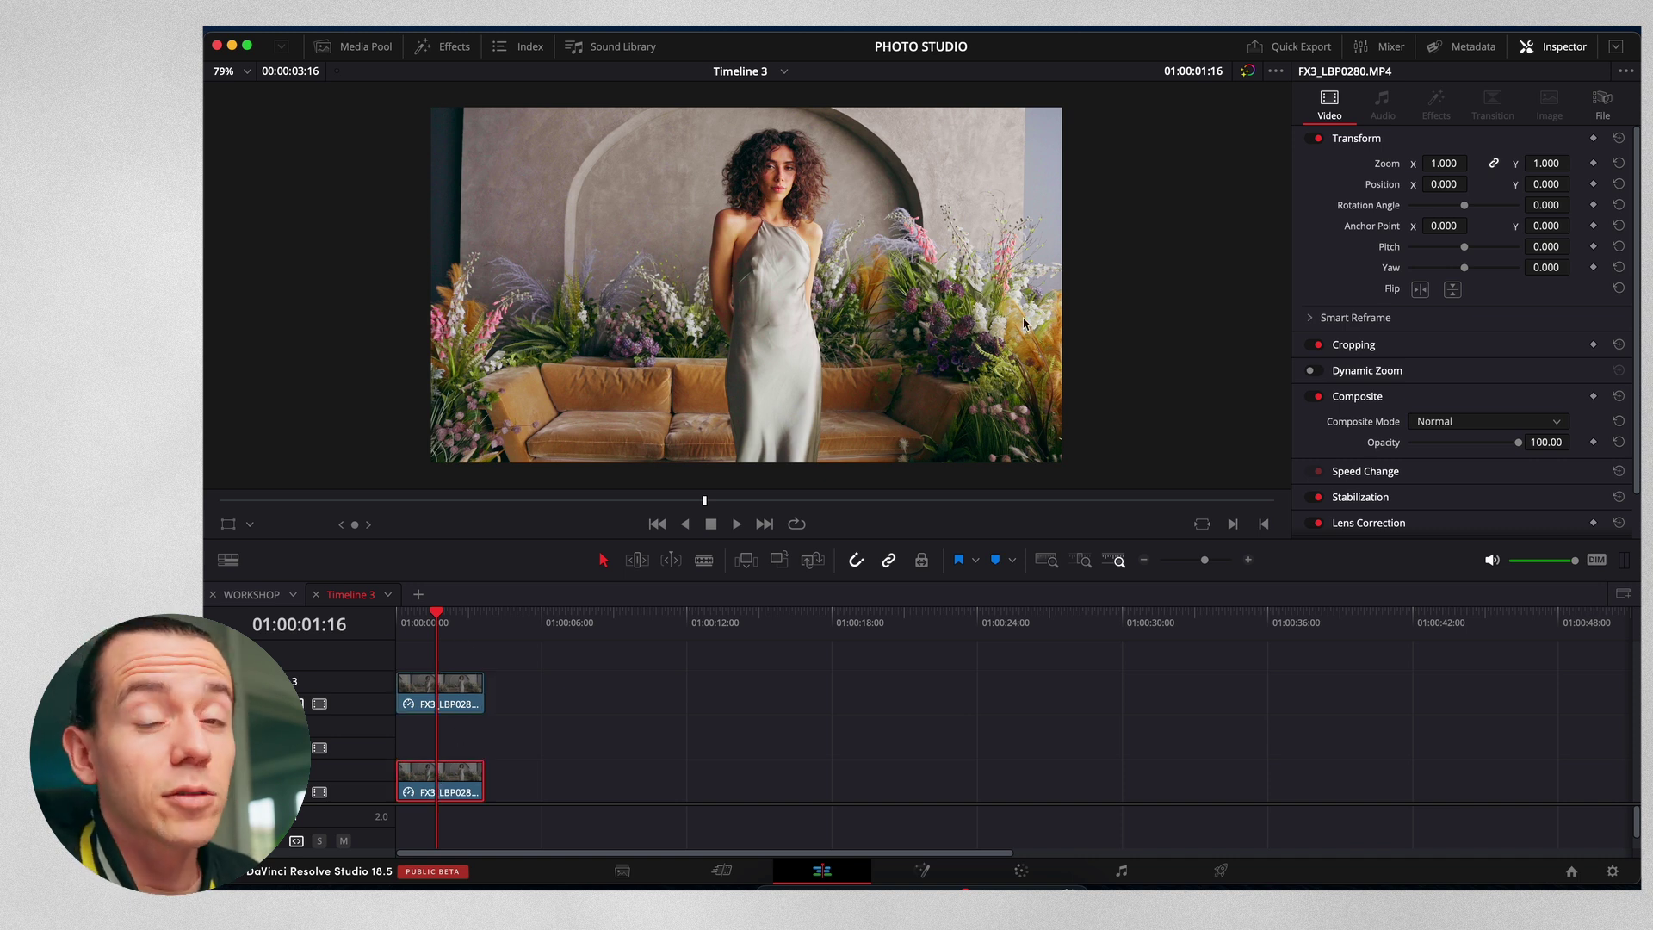
Place a Text title on Video 2 at the timeline start, trimmed to the clips' length
{"action": "left_click", "coordinate": [454, 46]}
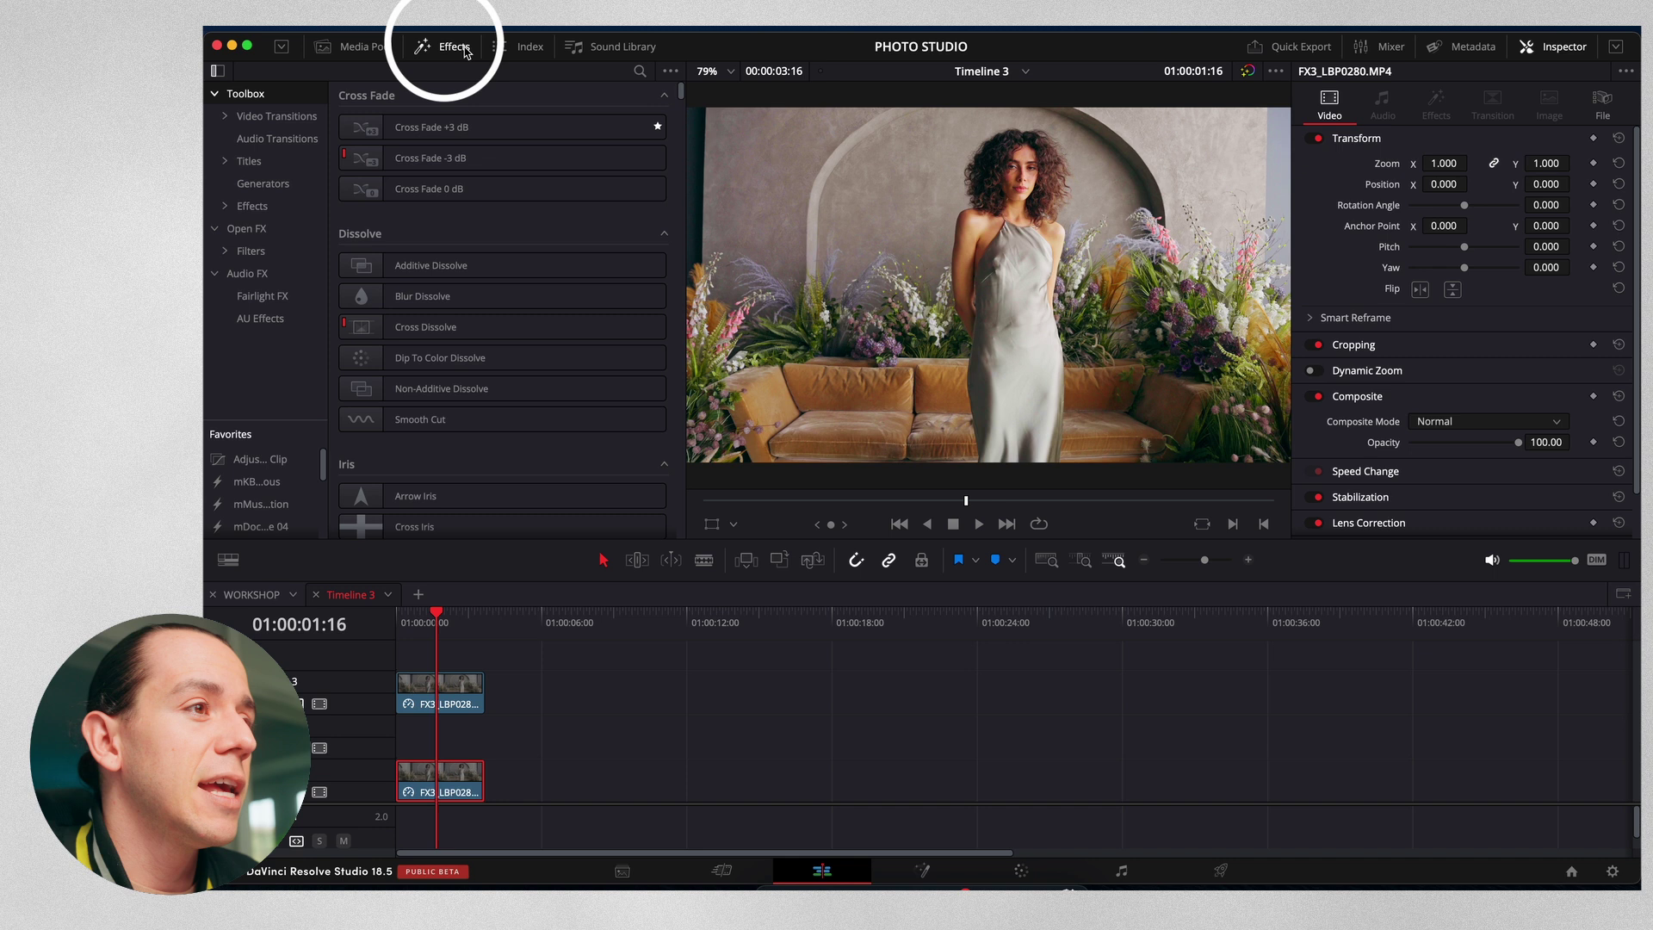
{"action": "left_click", "coordinate": [249, 161]}
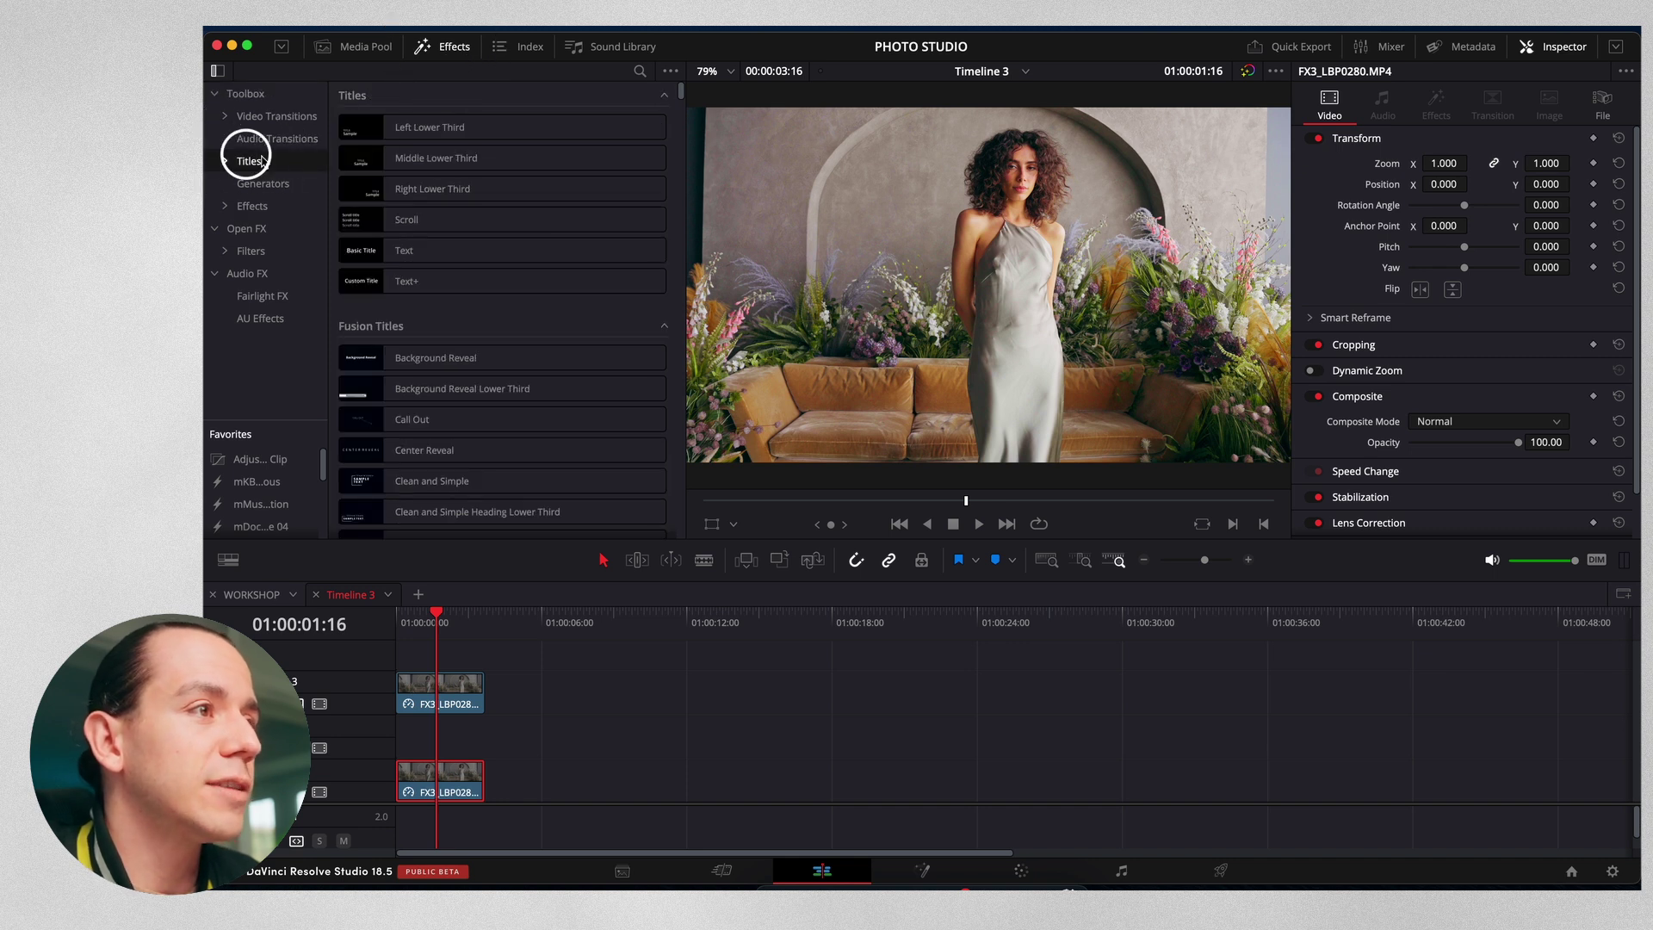
{"action": "left_click_drag", "start_coordinate": [428, 253], "coordinate": [405, 748]}
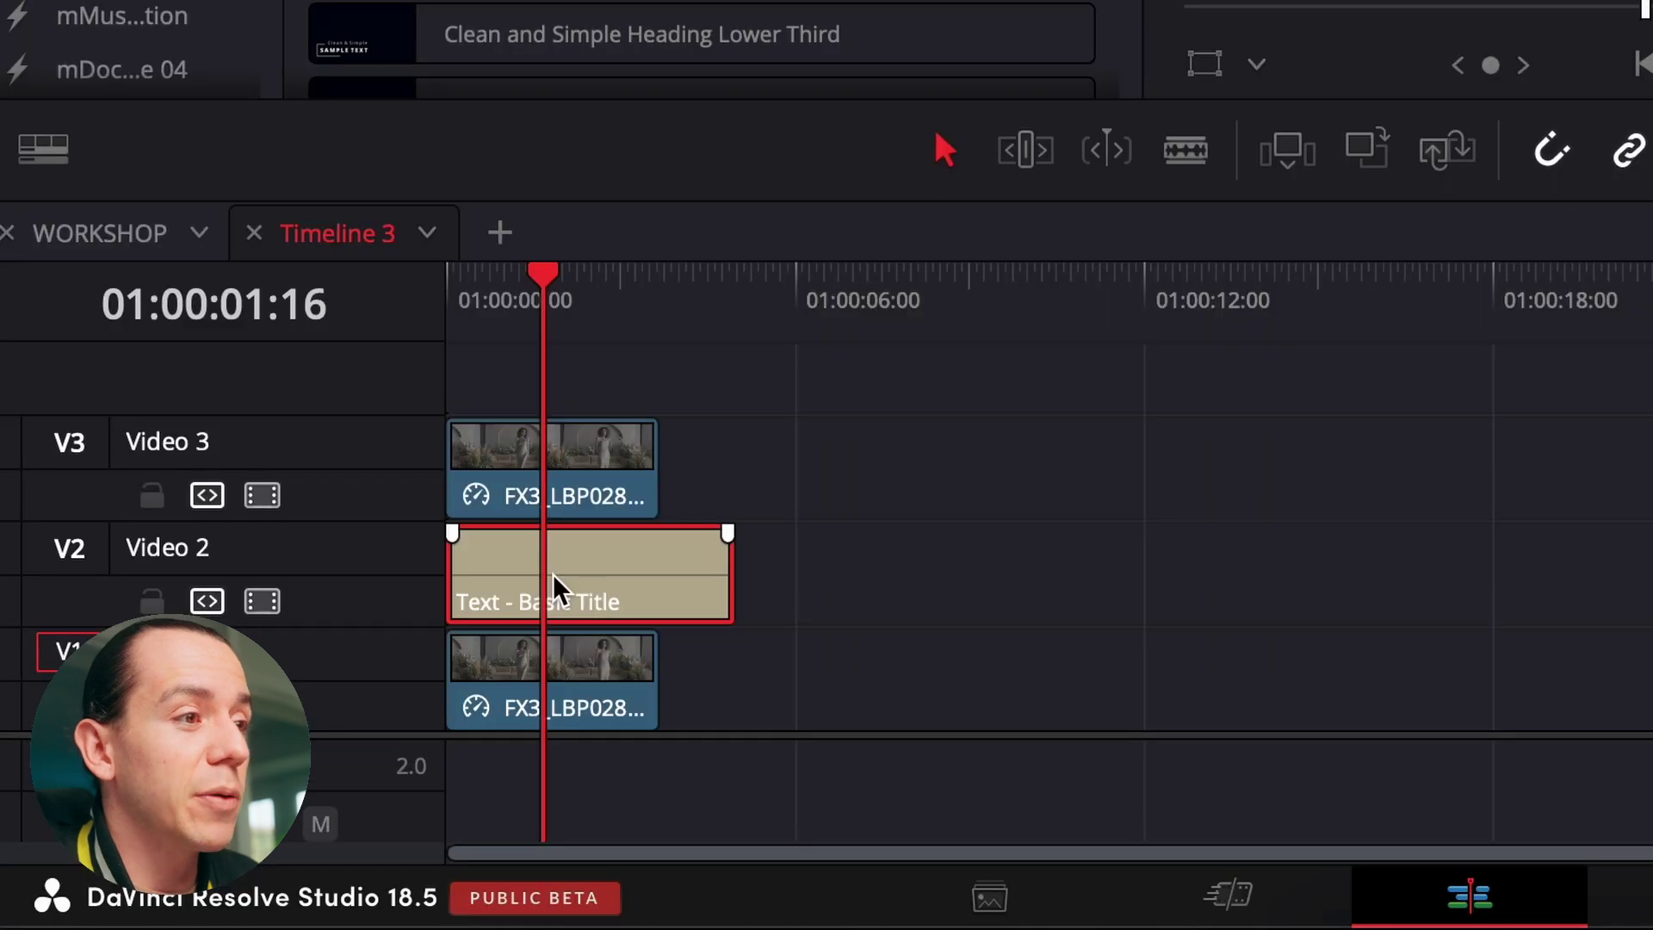
{"action": "left_click_drag", "start_coordinate": [514, 740], "coordinate": [485, 739]}
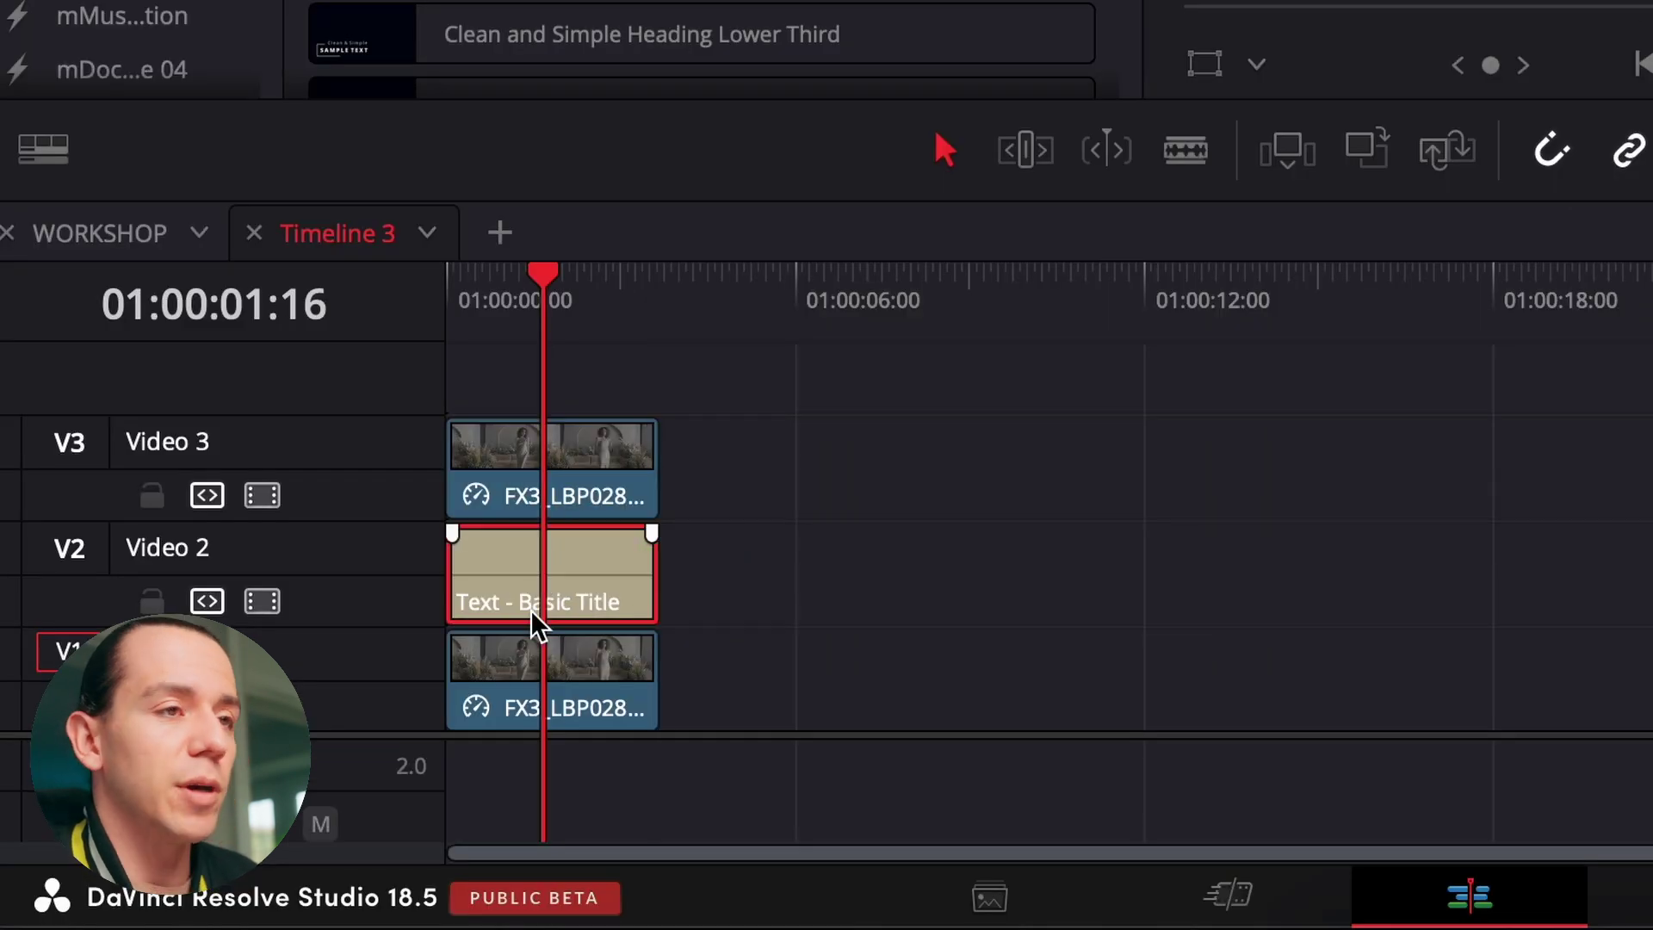
{"action": "left_click", "coordinate": [575, 470]}
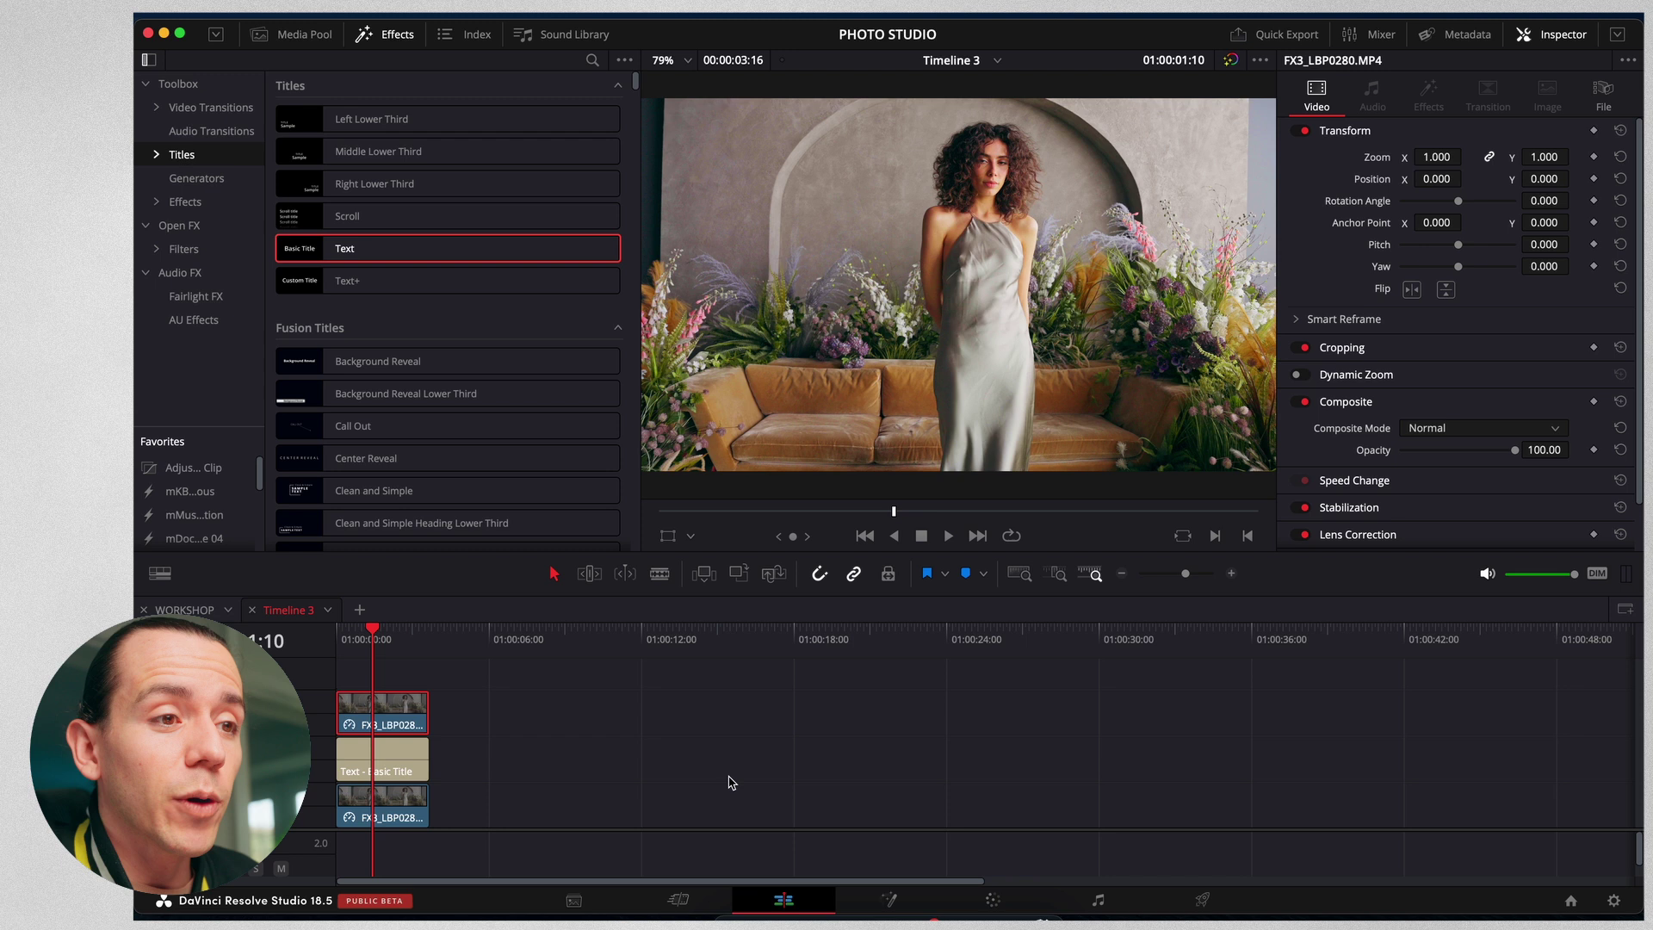
On the Color page, add serial node 06 after node 05 with Option+S for Magic Mask
{"action": "left_click", "coordinate": [990, 897]}
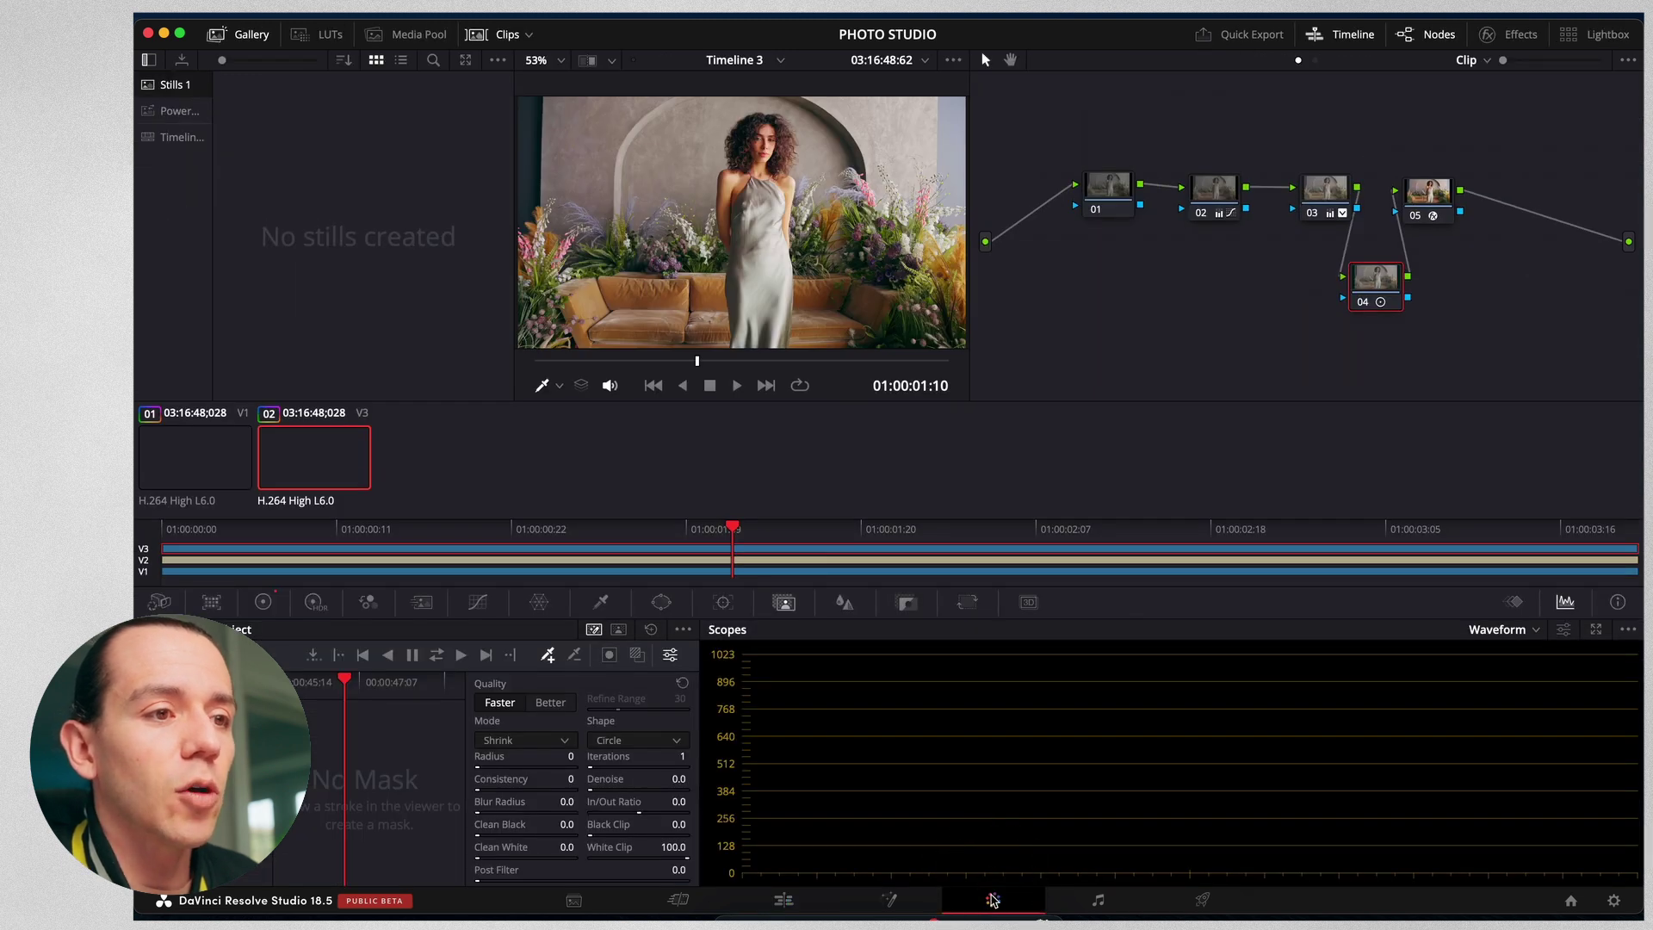
{"action": "left_click", "coordinate": [1442, 202]}
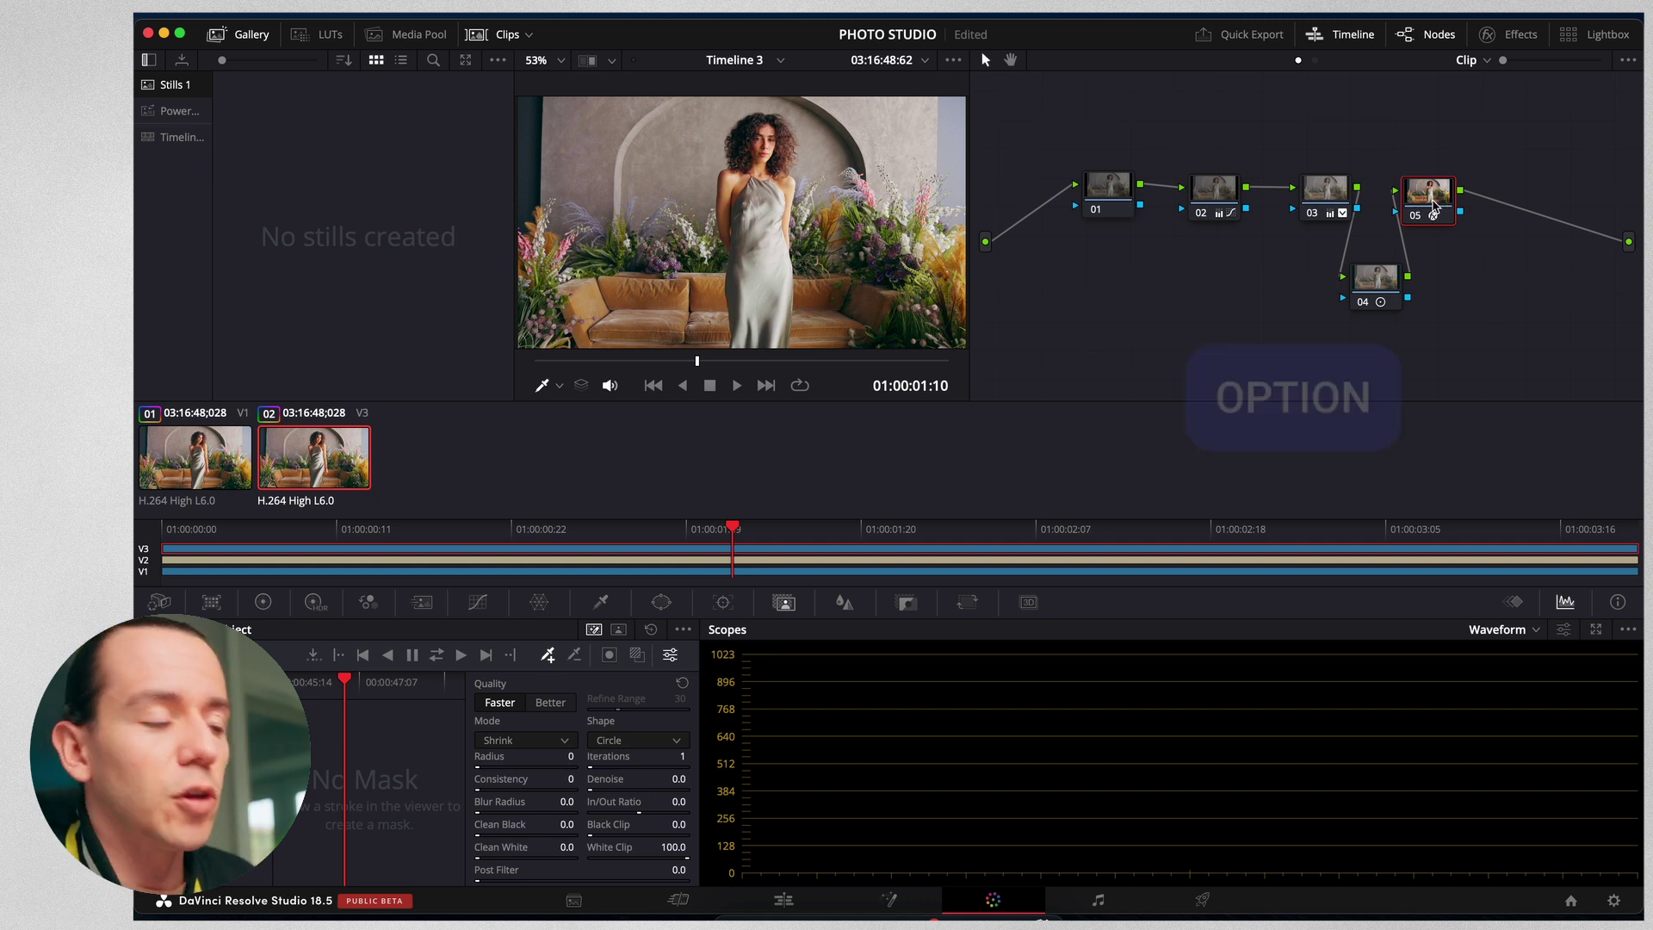
{"action": "key", "text": "alt+s"}
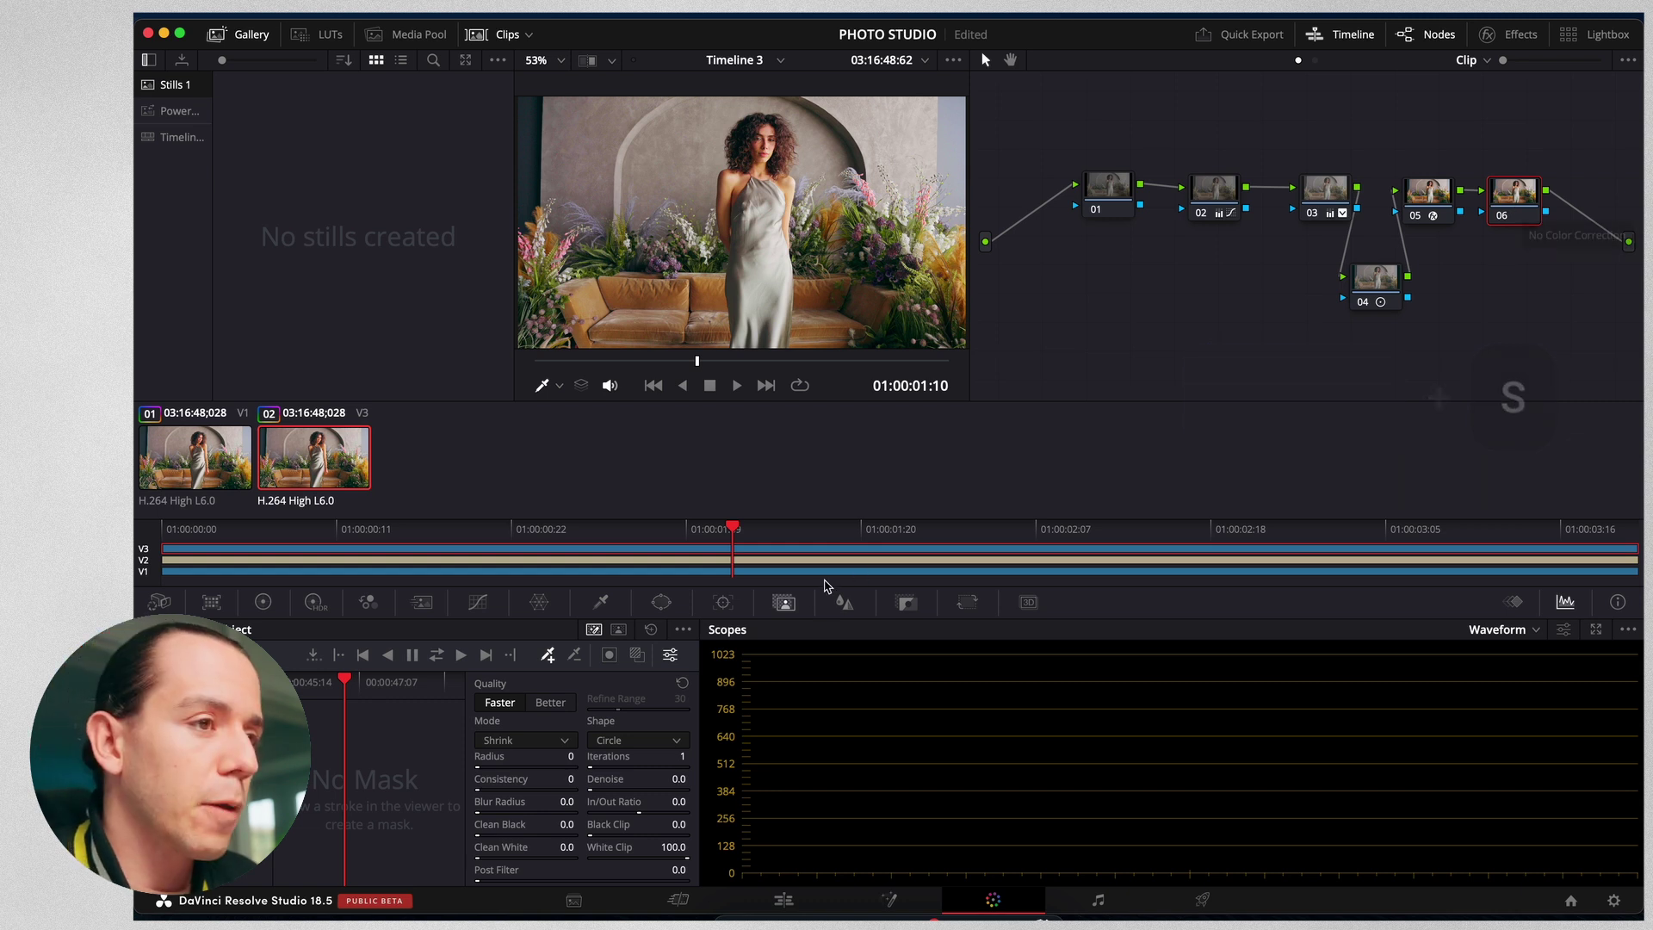
{"action": "left_click", "coordinate": [785, 605]}
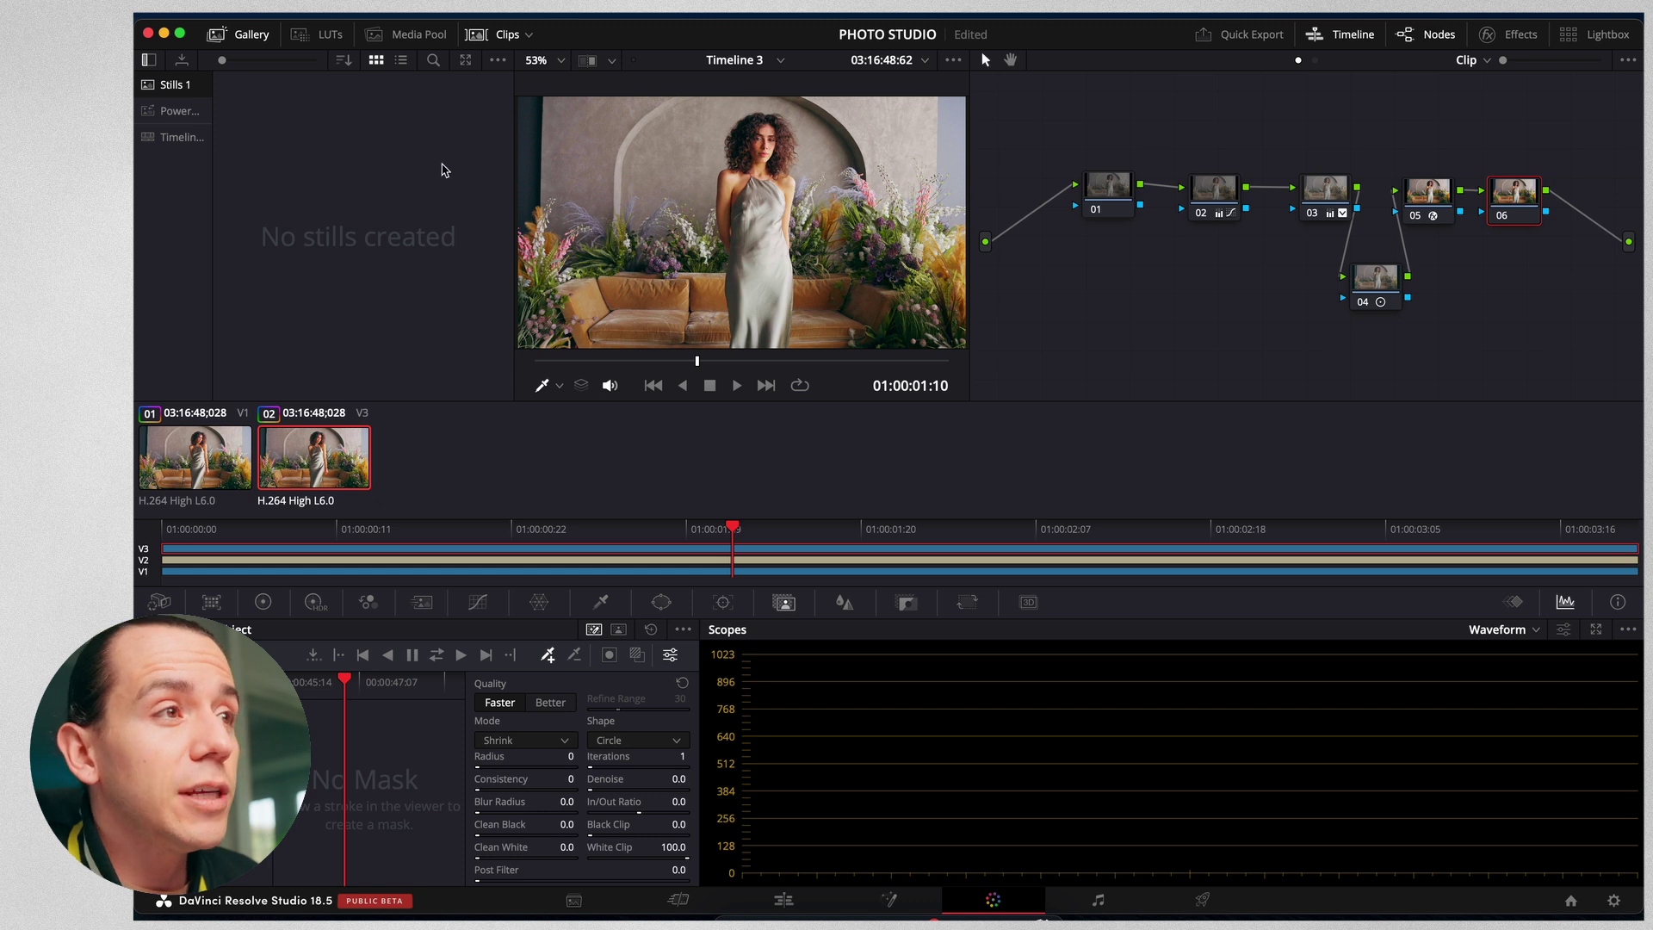
Hide the Gallery and switch Magic Mask from Object to Person mode, checking Features before returning
{"action": "left_click", "coordinate": [264, 43]}
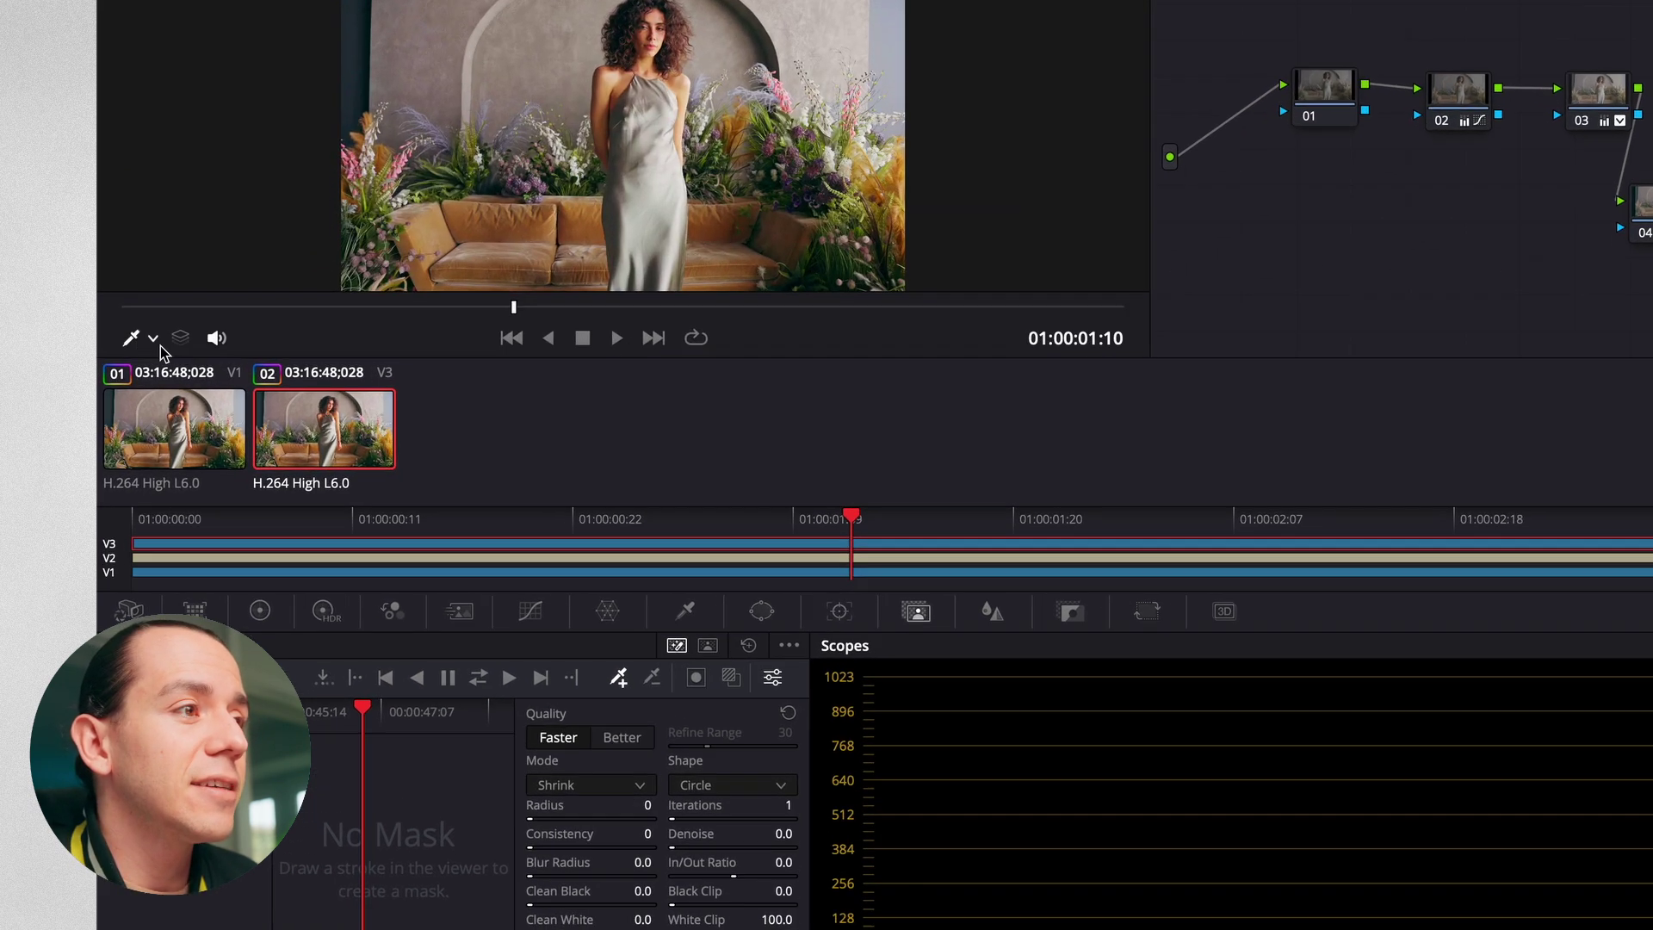
{"action": "left_click", "coordinate": [178, 386]}
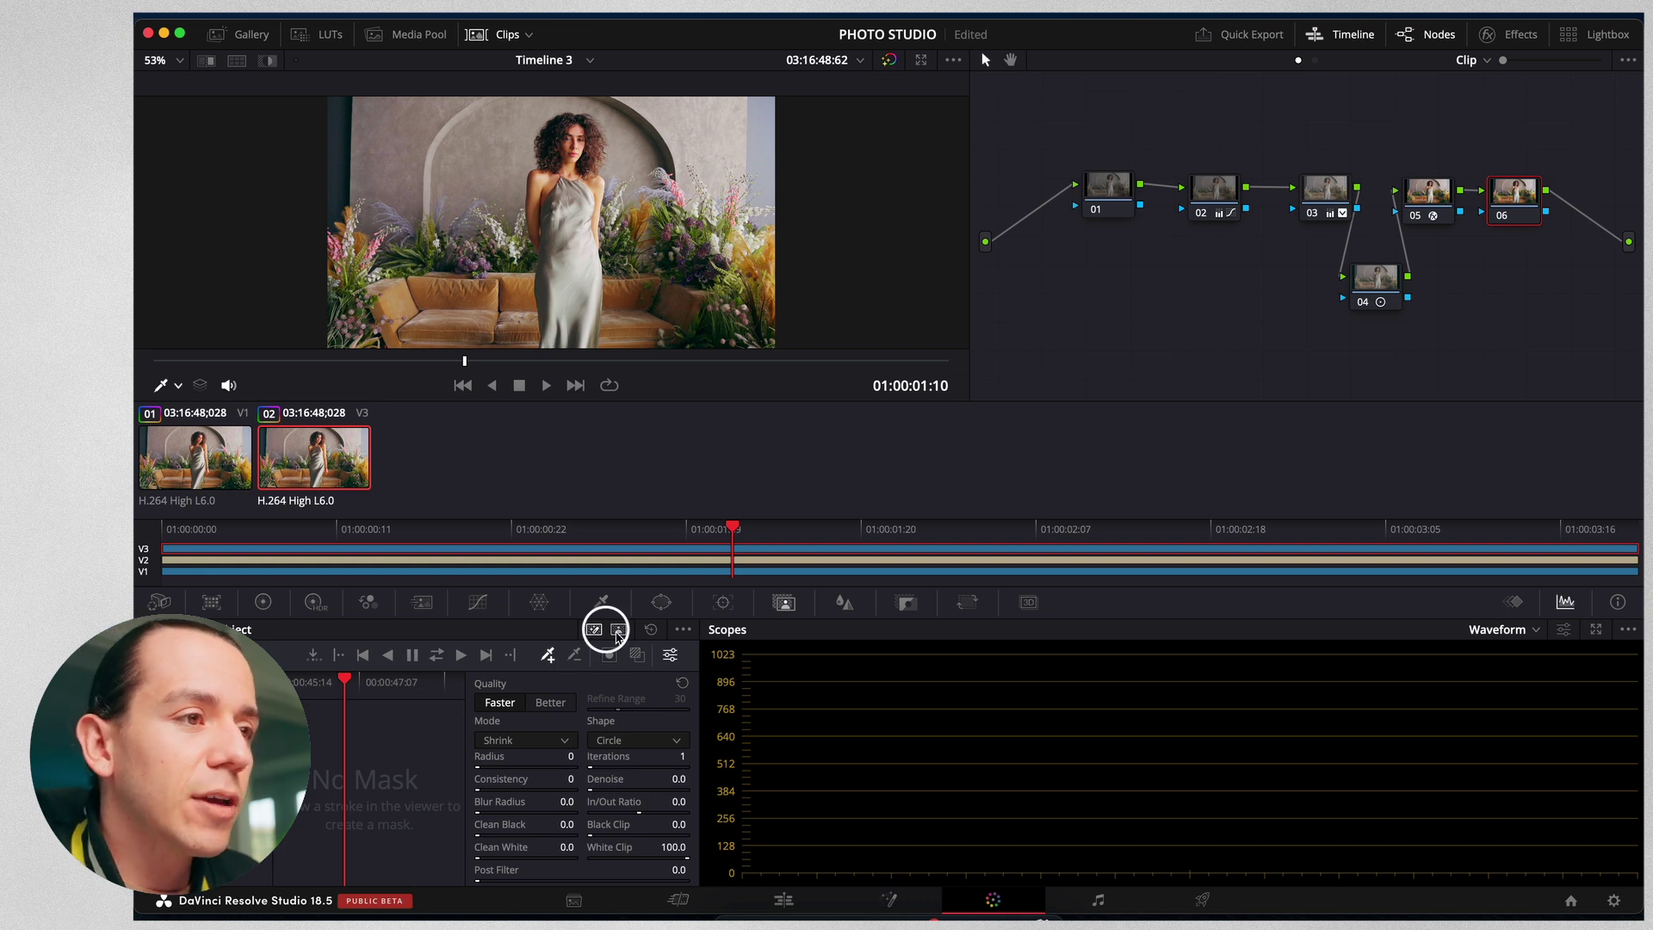
{"action": "left_click", "coordinate": [618, 629]}
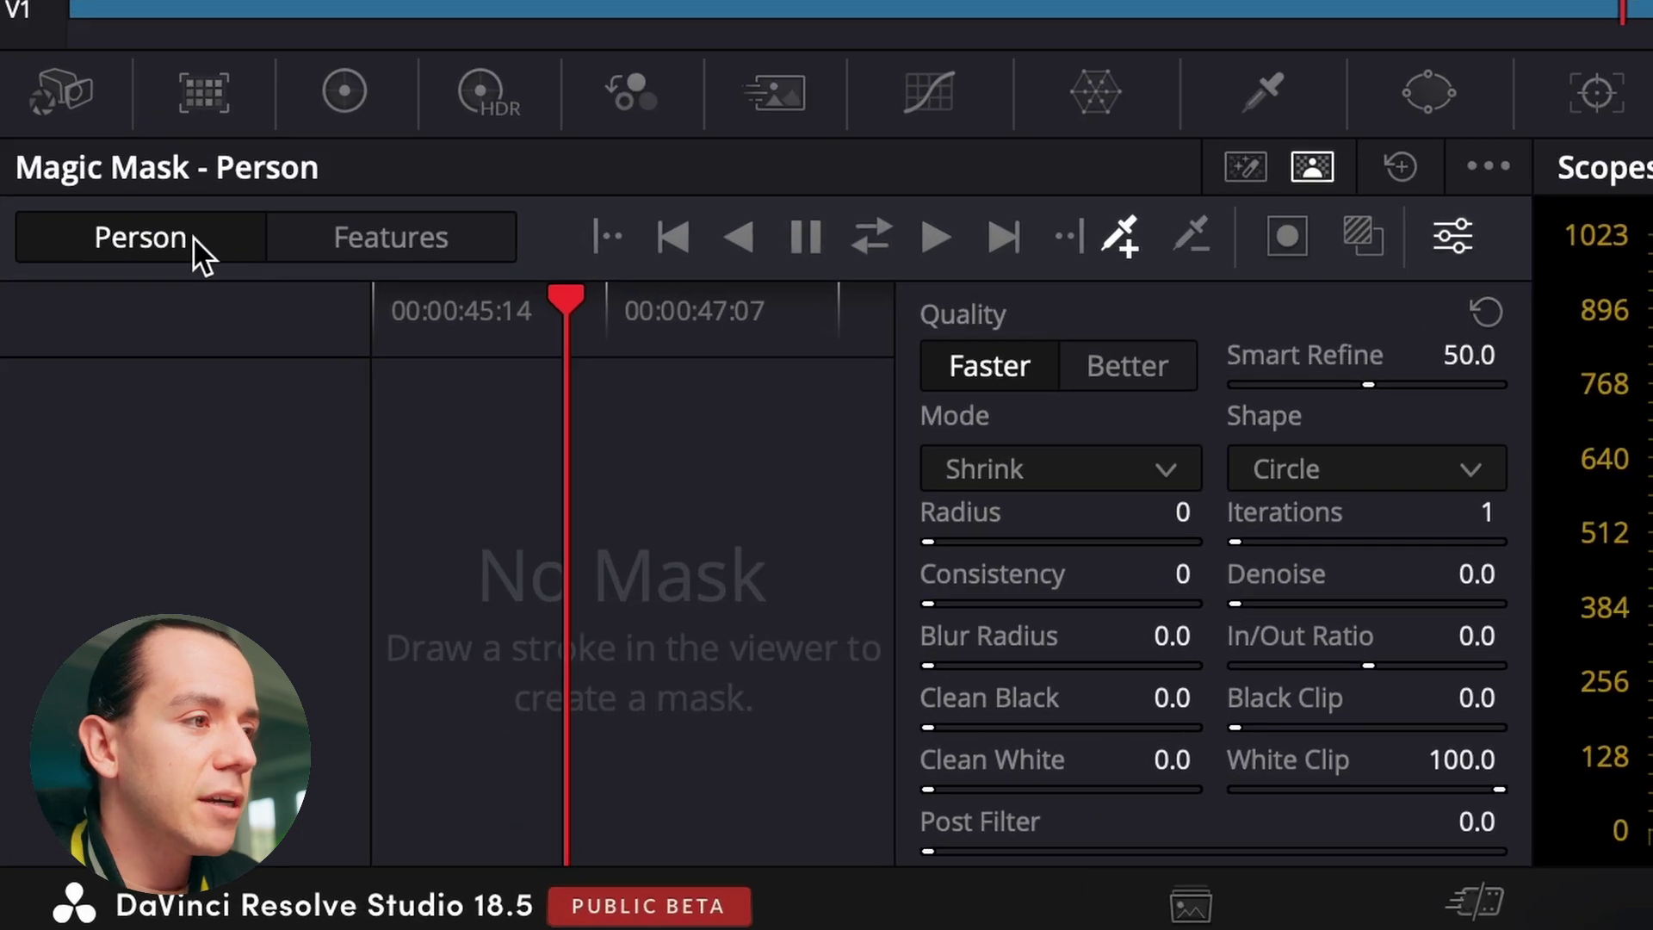
{"action": "left_click", "coordinate": [389, 241]}
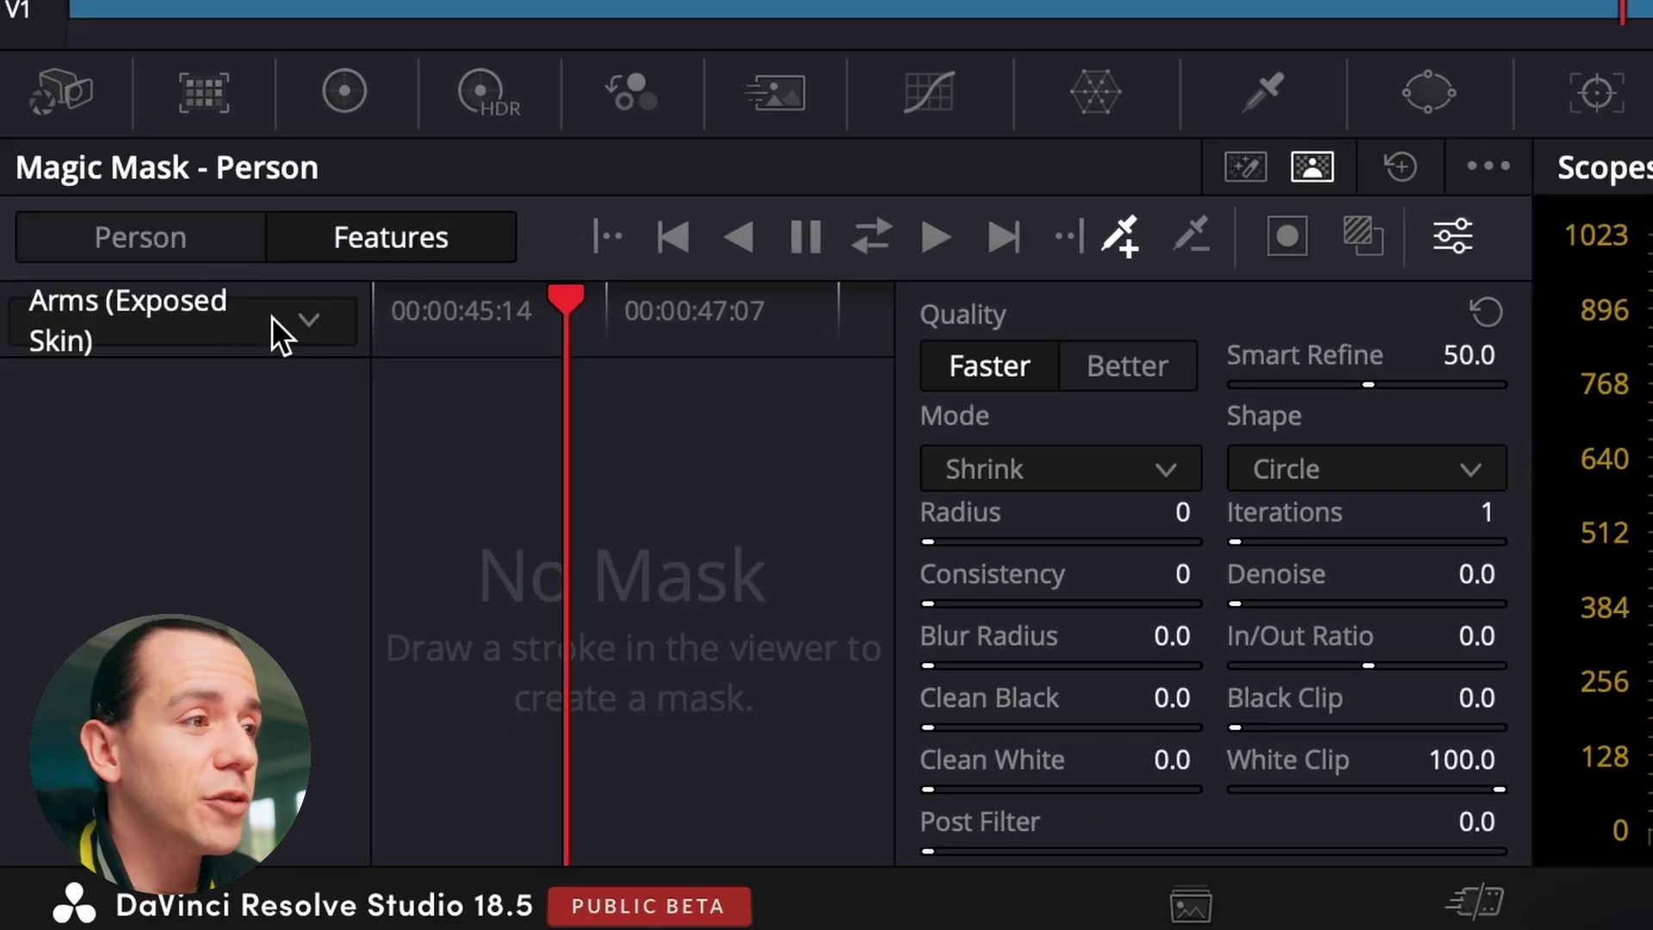
{"action": "left_click", "coordinate": [311, 321]}
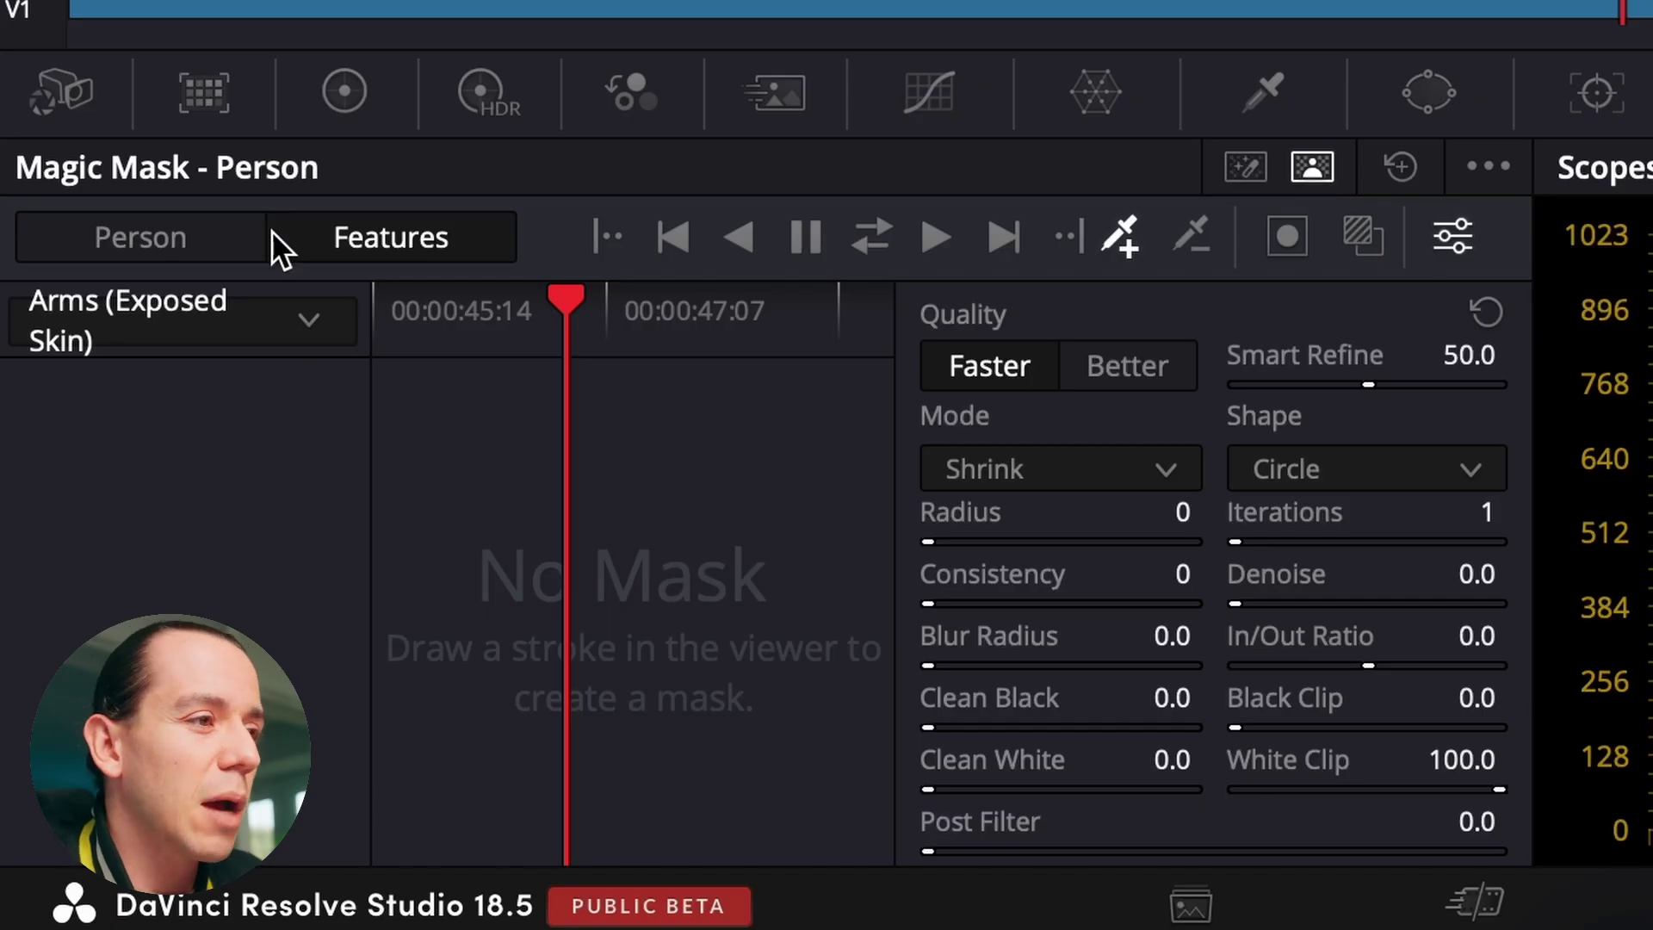
{"action": "left_click", "coordinate": [164, 240]}
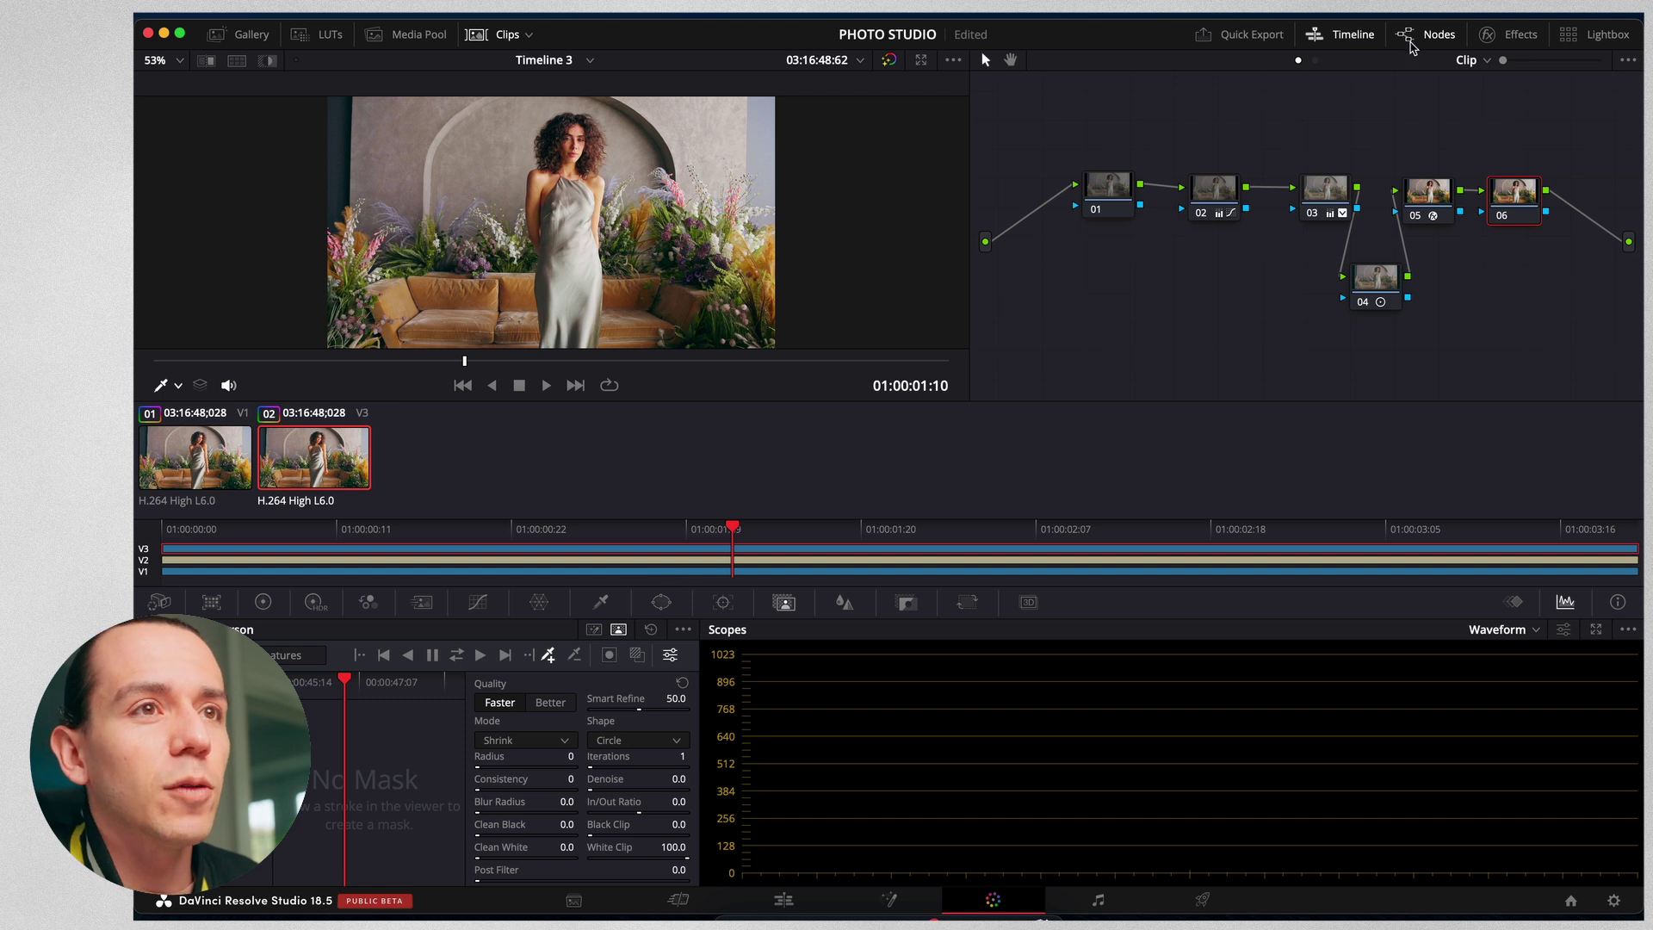
{"action": "left_click", "coordinate": [1333, 43]}
{"action": "left_click", "coordinate": [1326, 45]}
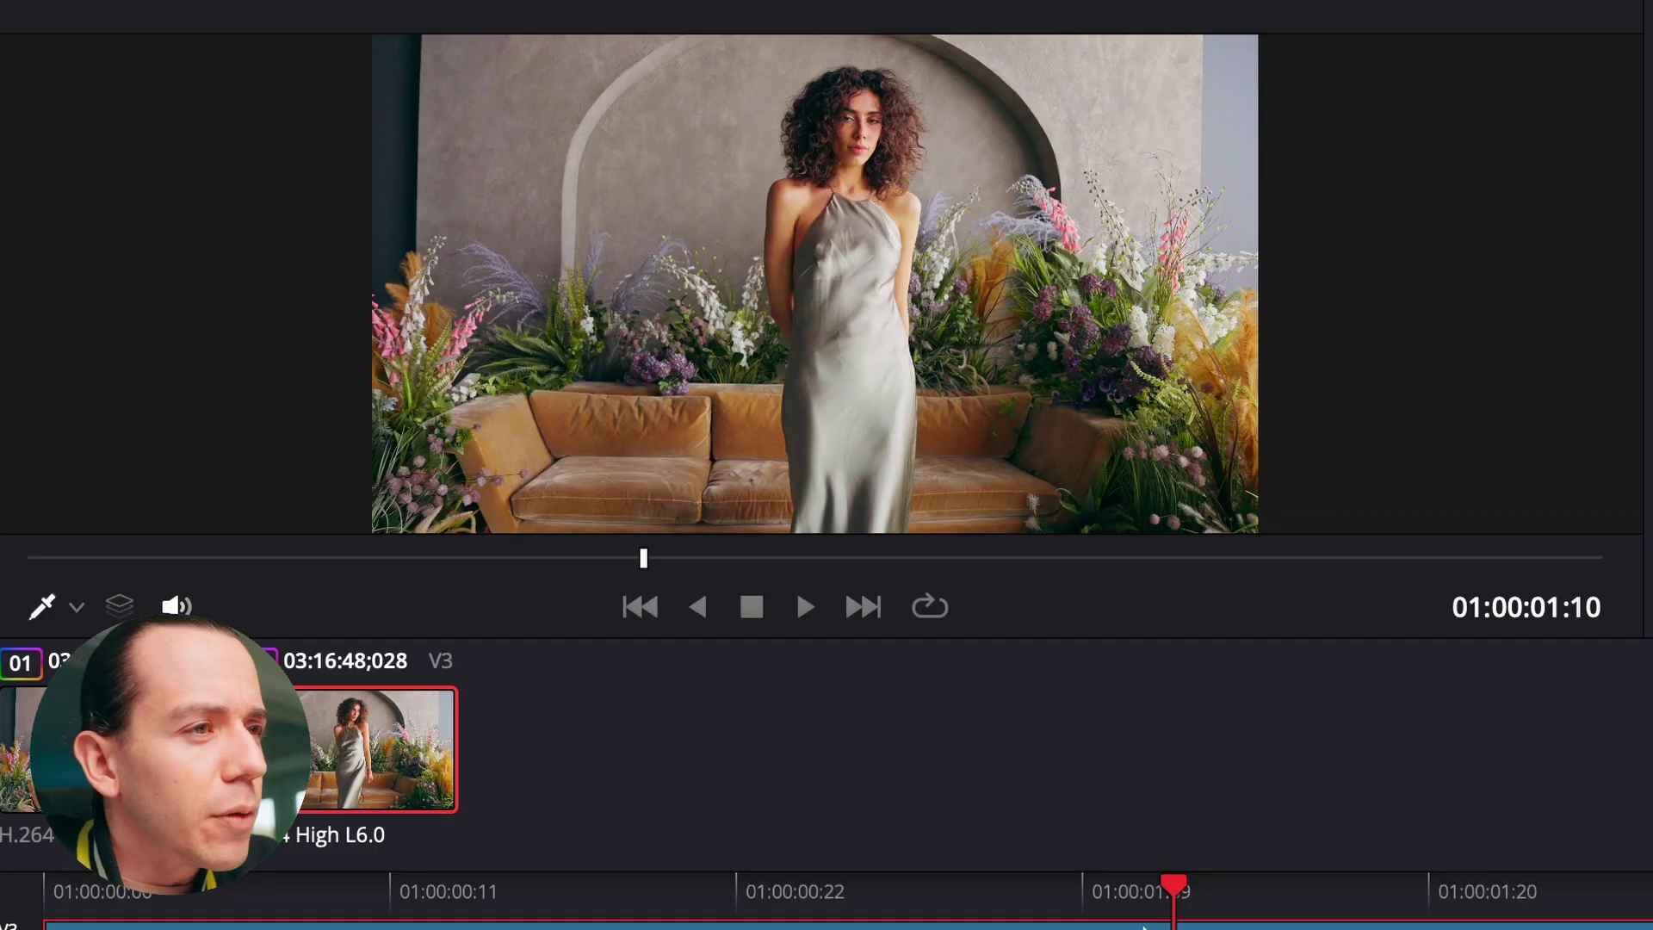
Draw Magic Mask strokes on the woman's dress and left arm with the red overlay shown
{"action": "mouse_move", "coordinate": [818, 526]}
{"action": "left_mouse_down"}
{"action": "mouse_move", "coordinate": [819, 286]}
{"action": "mouse_move", "coordinate": [792, 185]}
{"action": "mouse_move", "coordinate": [831, 96]}
{"action": "mouse_move", "coordinate": [889, 107]}
{"action": "mouse_move", "coordinate": [890, 512]}
{"action": "mouse_move", "coordinate": [853, 243]}
{"action": "mouse_move", "coordinate": [847, 160]}
{"action": "mouse_move", "coordinate": [866, 125]}
{"action": "left_mouse_up"}
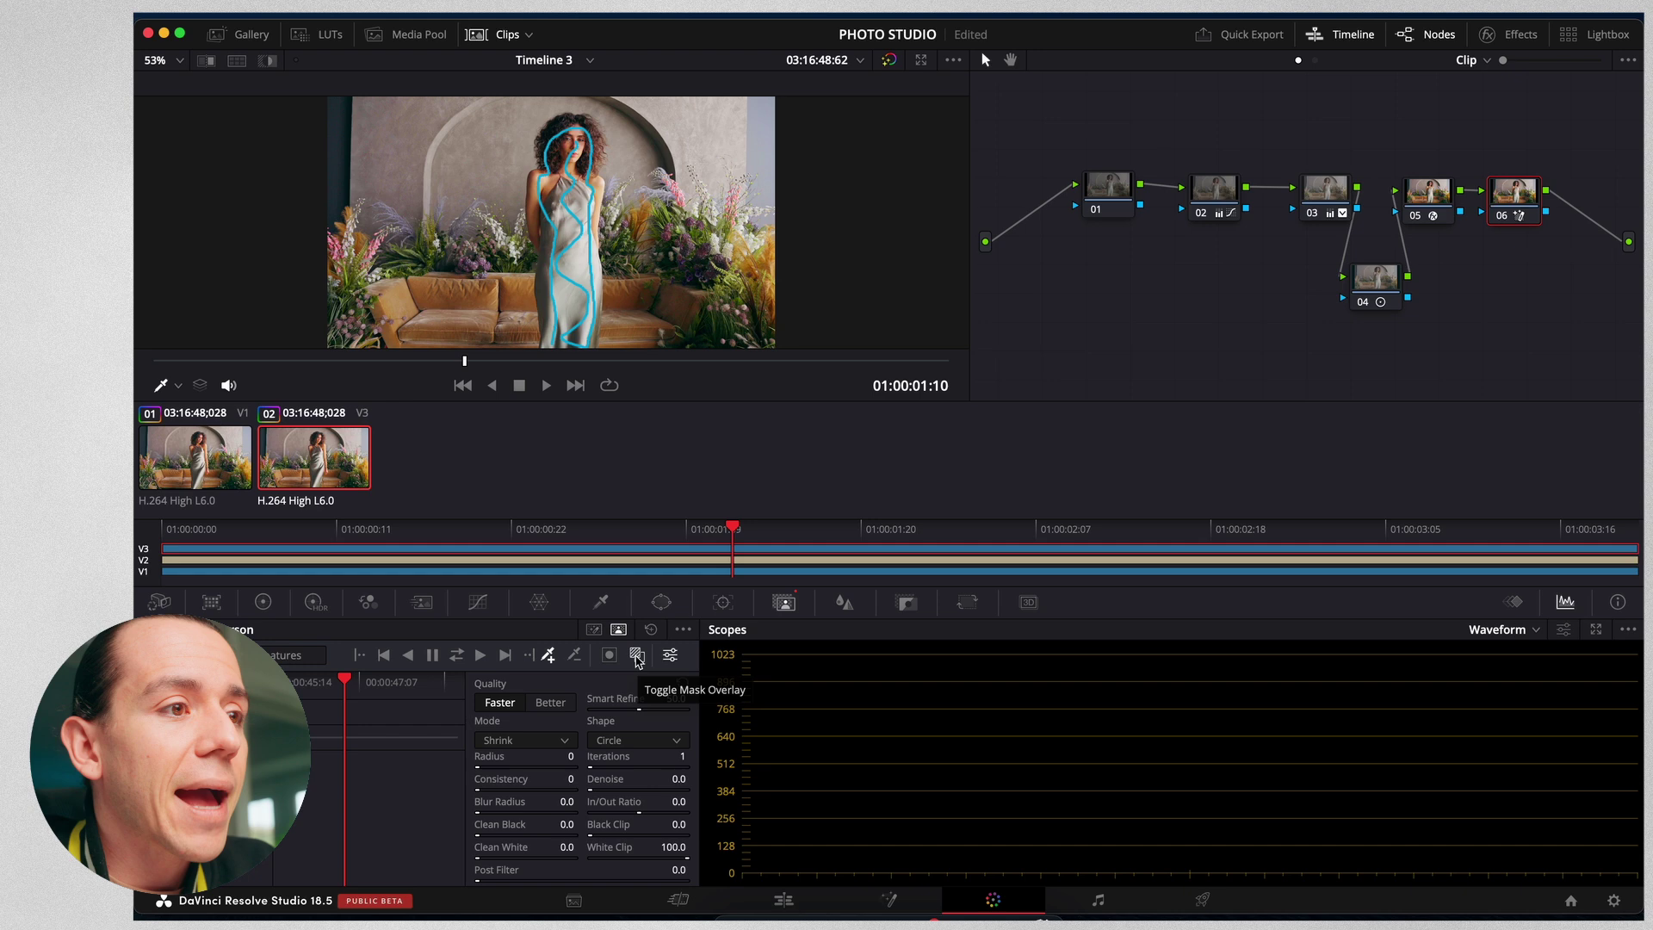
{"action": "left_click", "coordinate": [637, 656]}
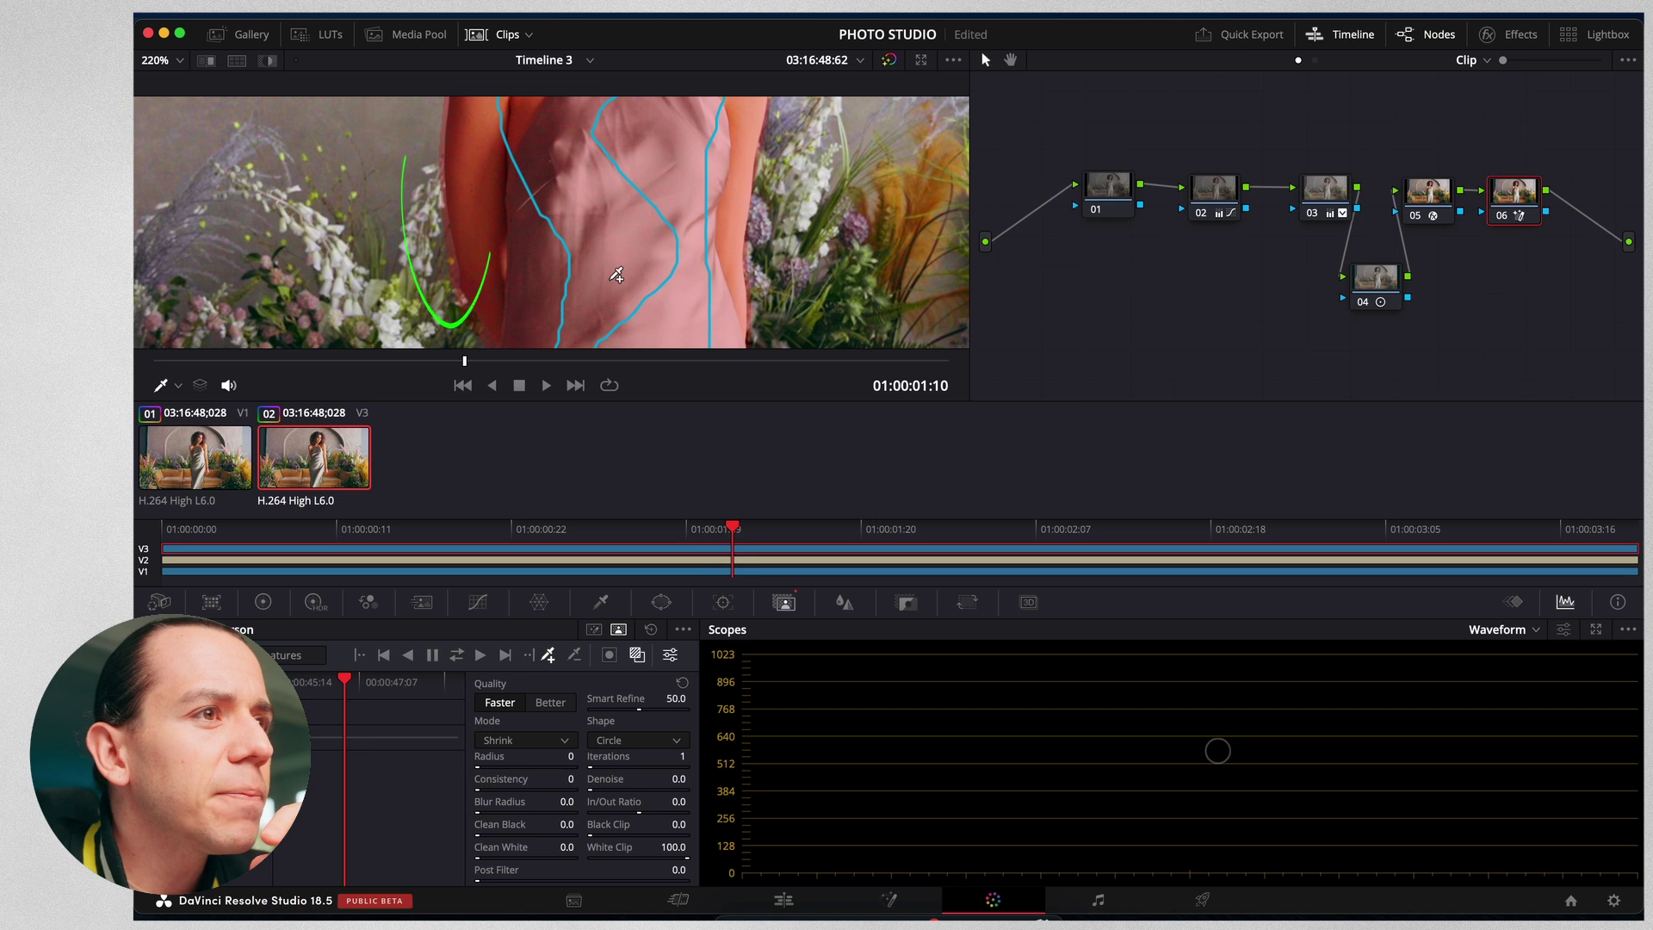
{"action": "left_click_drag", "start_coordinate": [616, 274], "coordinate": [745, 240]}
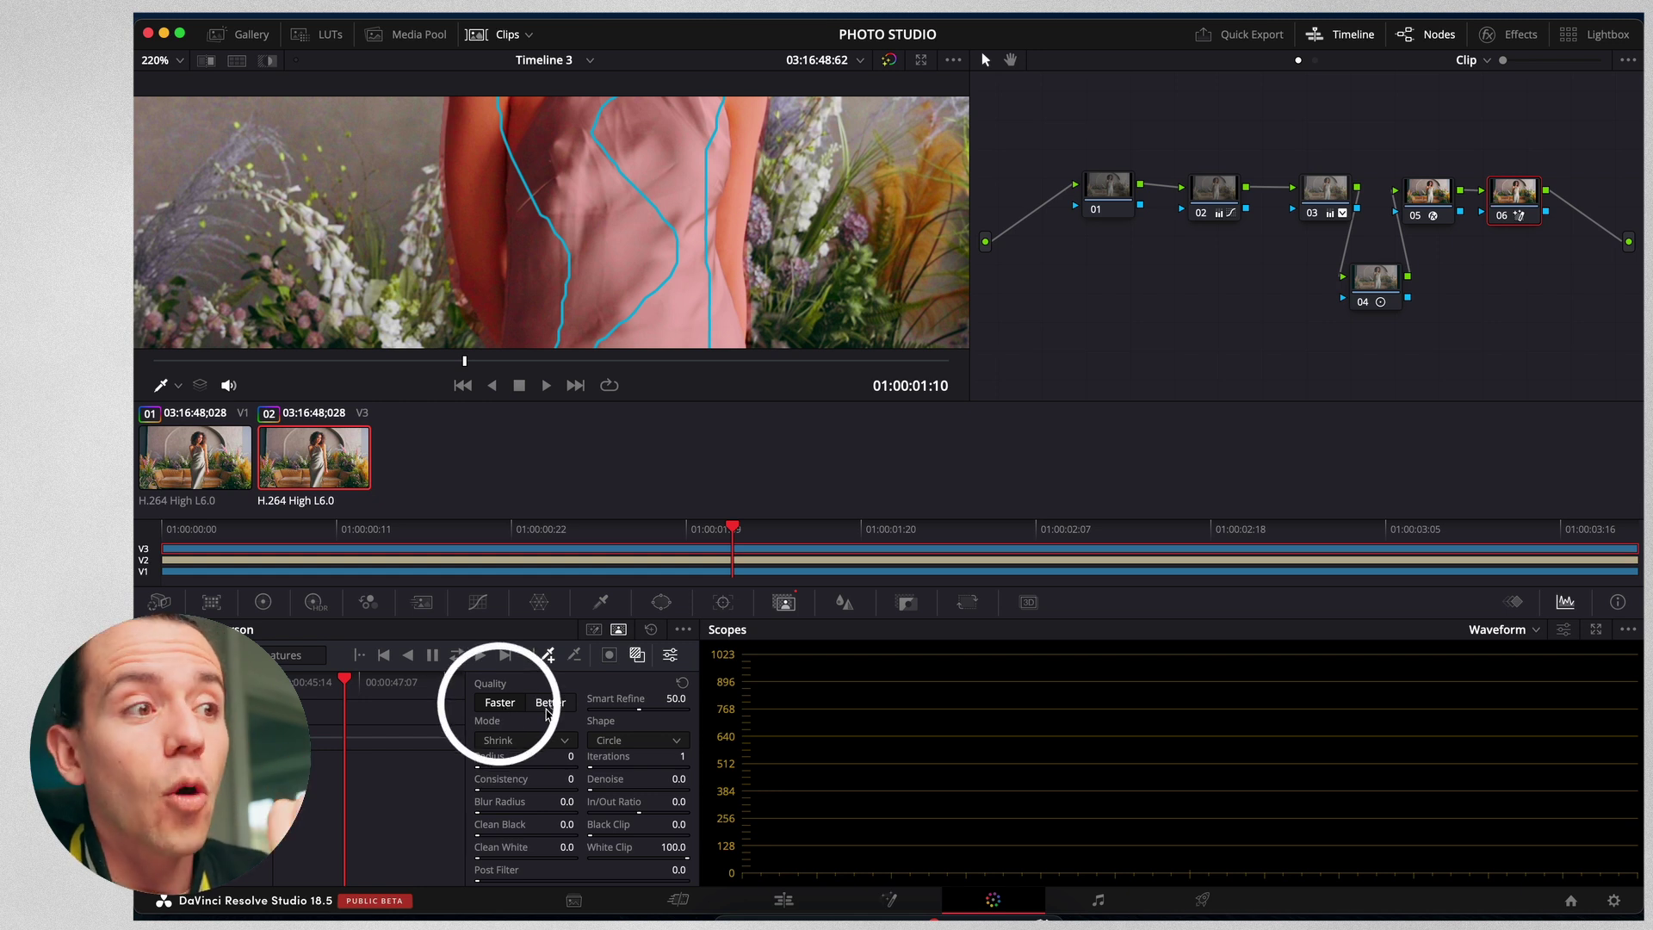
Set Magic Mask quality to Better, fit the viewer, and track the mask through the clip
{"action": "left_click", "coordinate": [548, 703]}
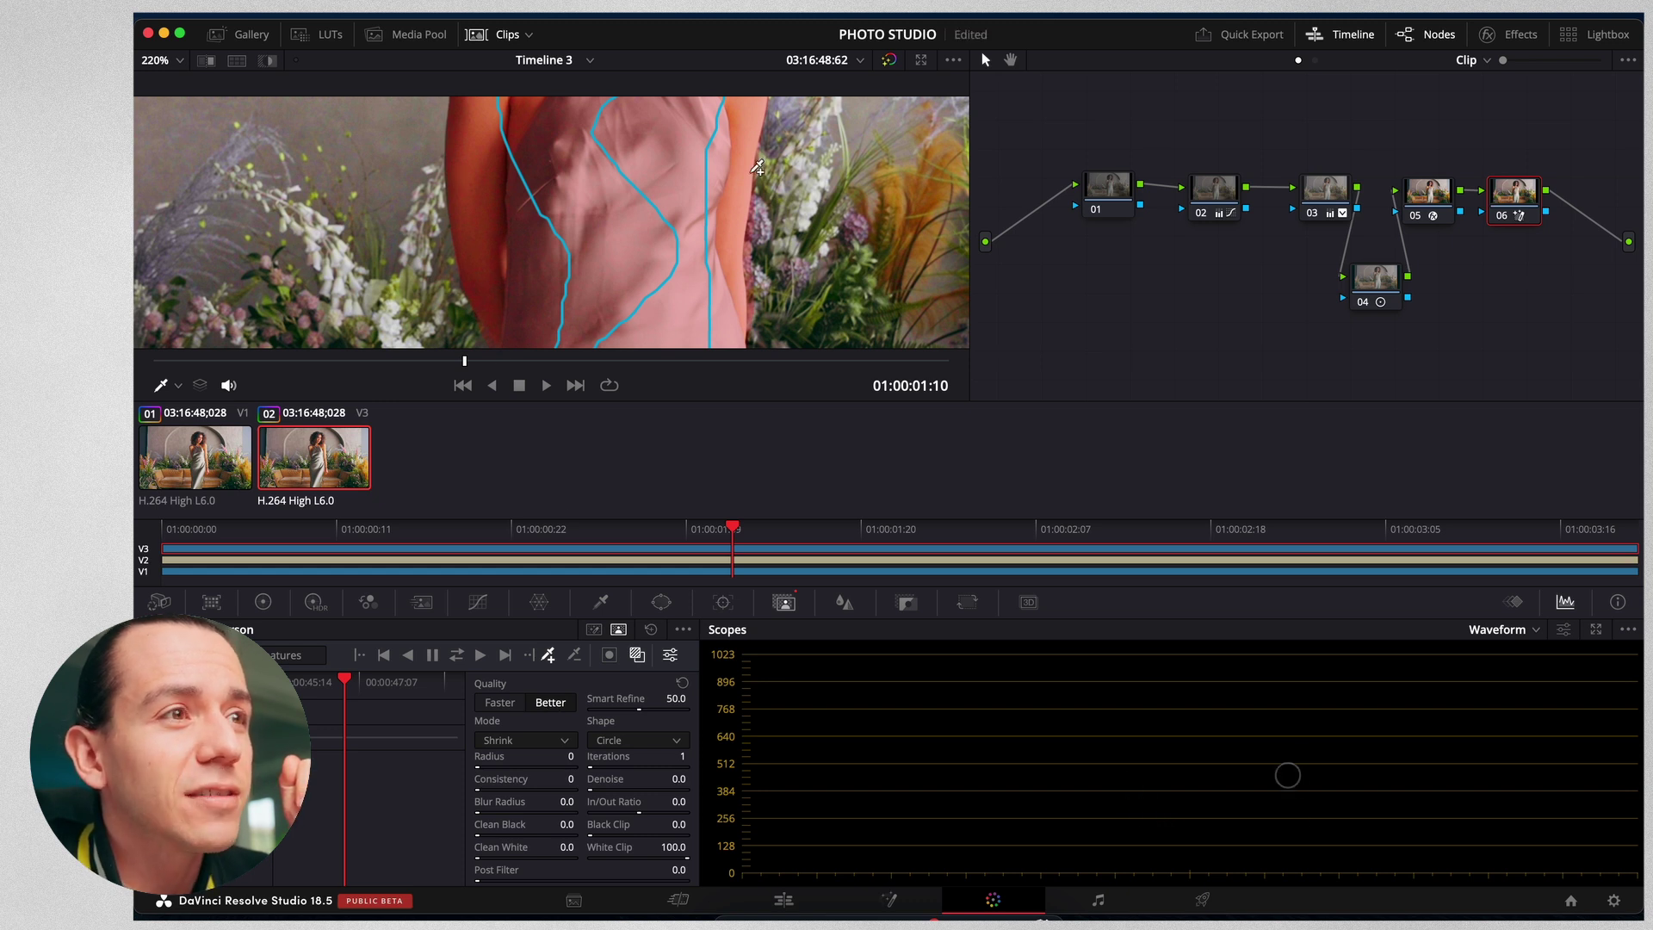
{"action": "key", "text": "shift+z"}
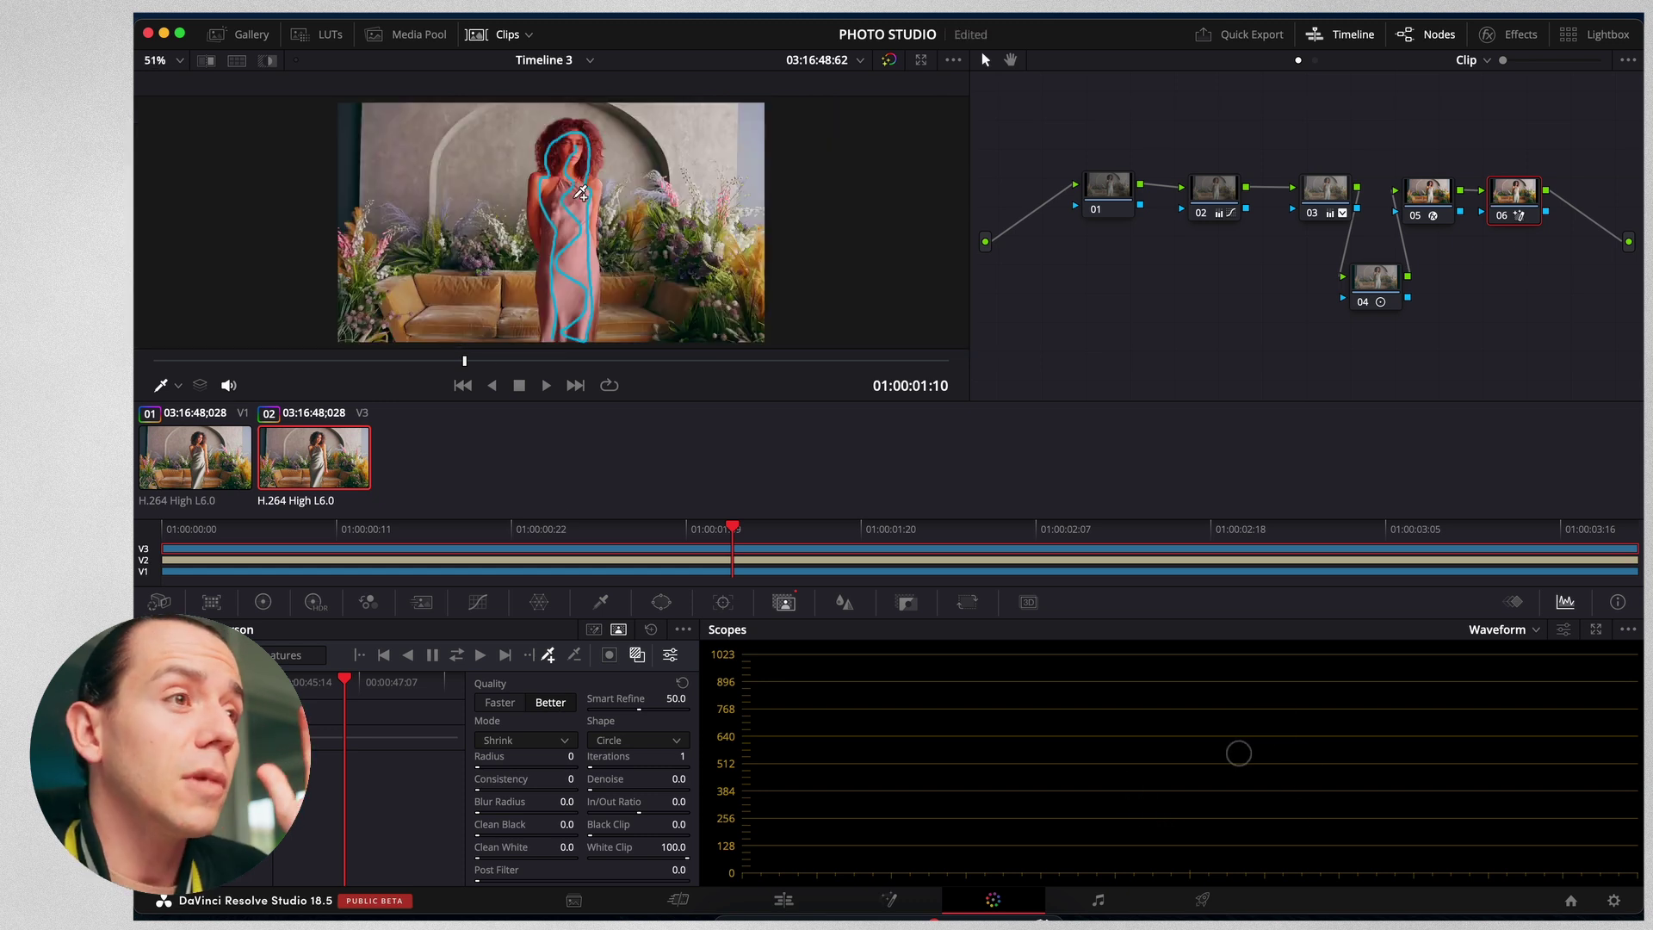
{"action": "left_click", "coordinate": [457, 656]}
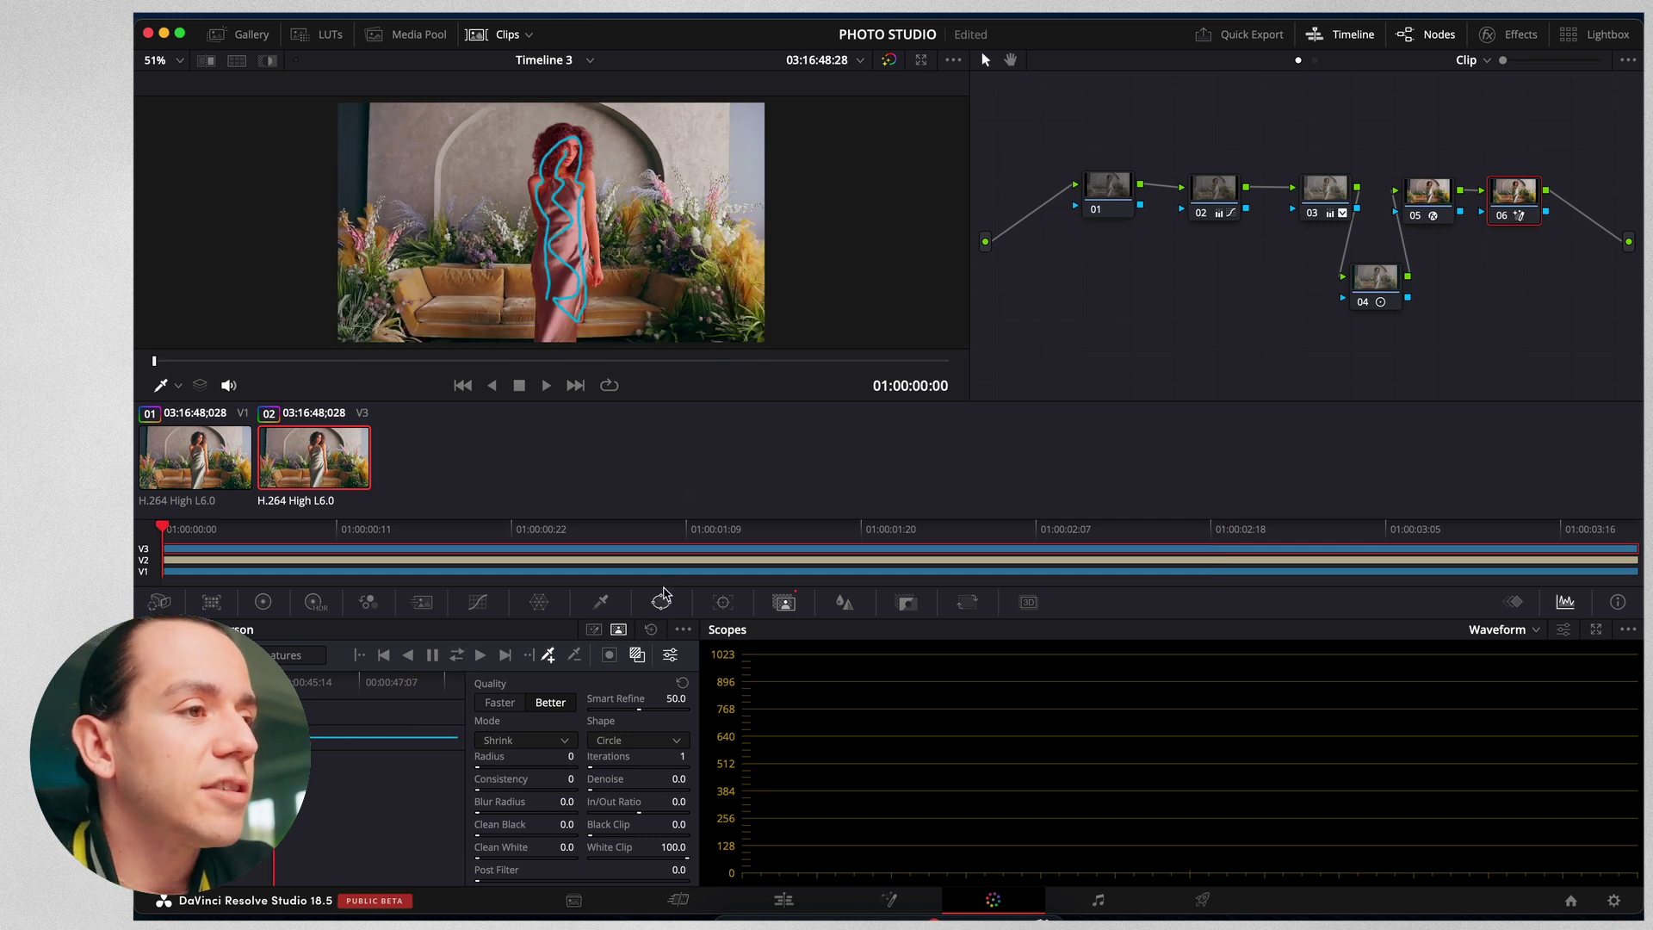
Show the mask strokes again and add an Alpha Output to node 06's node graph
{"action": "left_click", "coordinate": [178, 386]}
{"action": "left_click", "coordinate": [257, 505]}
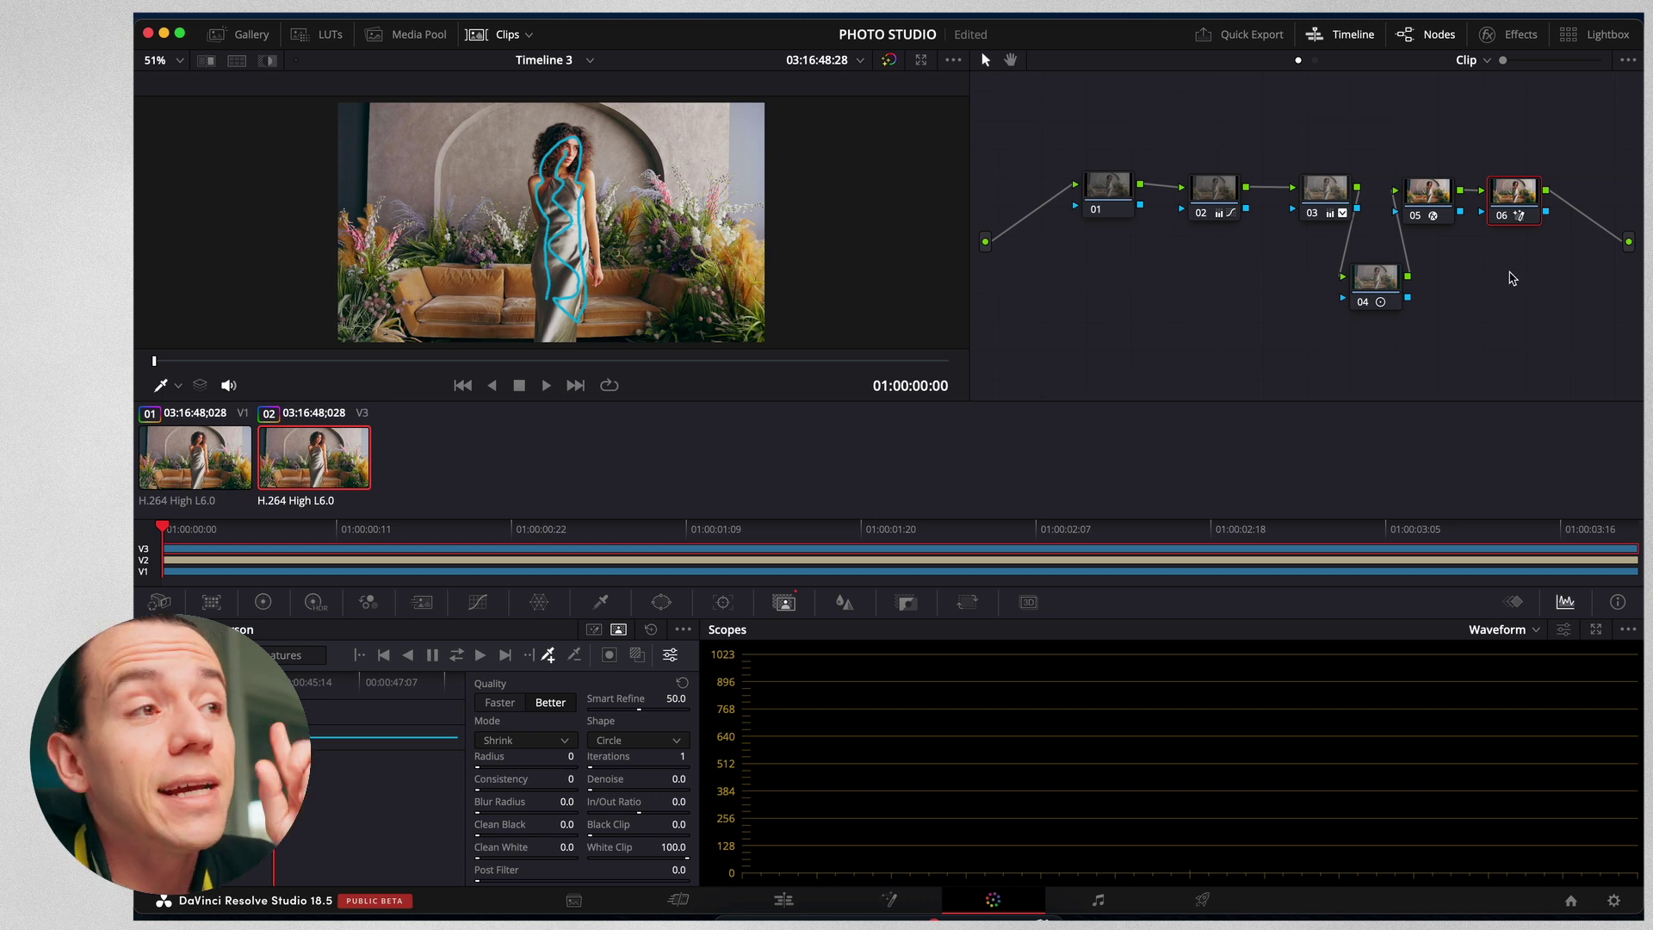
{"action": "right_click", "coordinate": [1512, 278]}
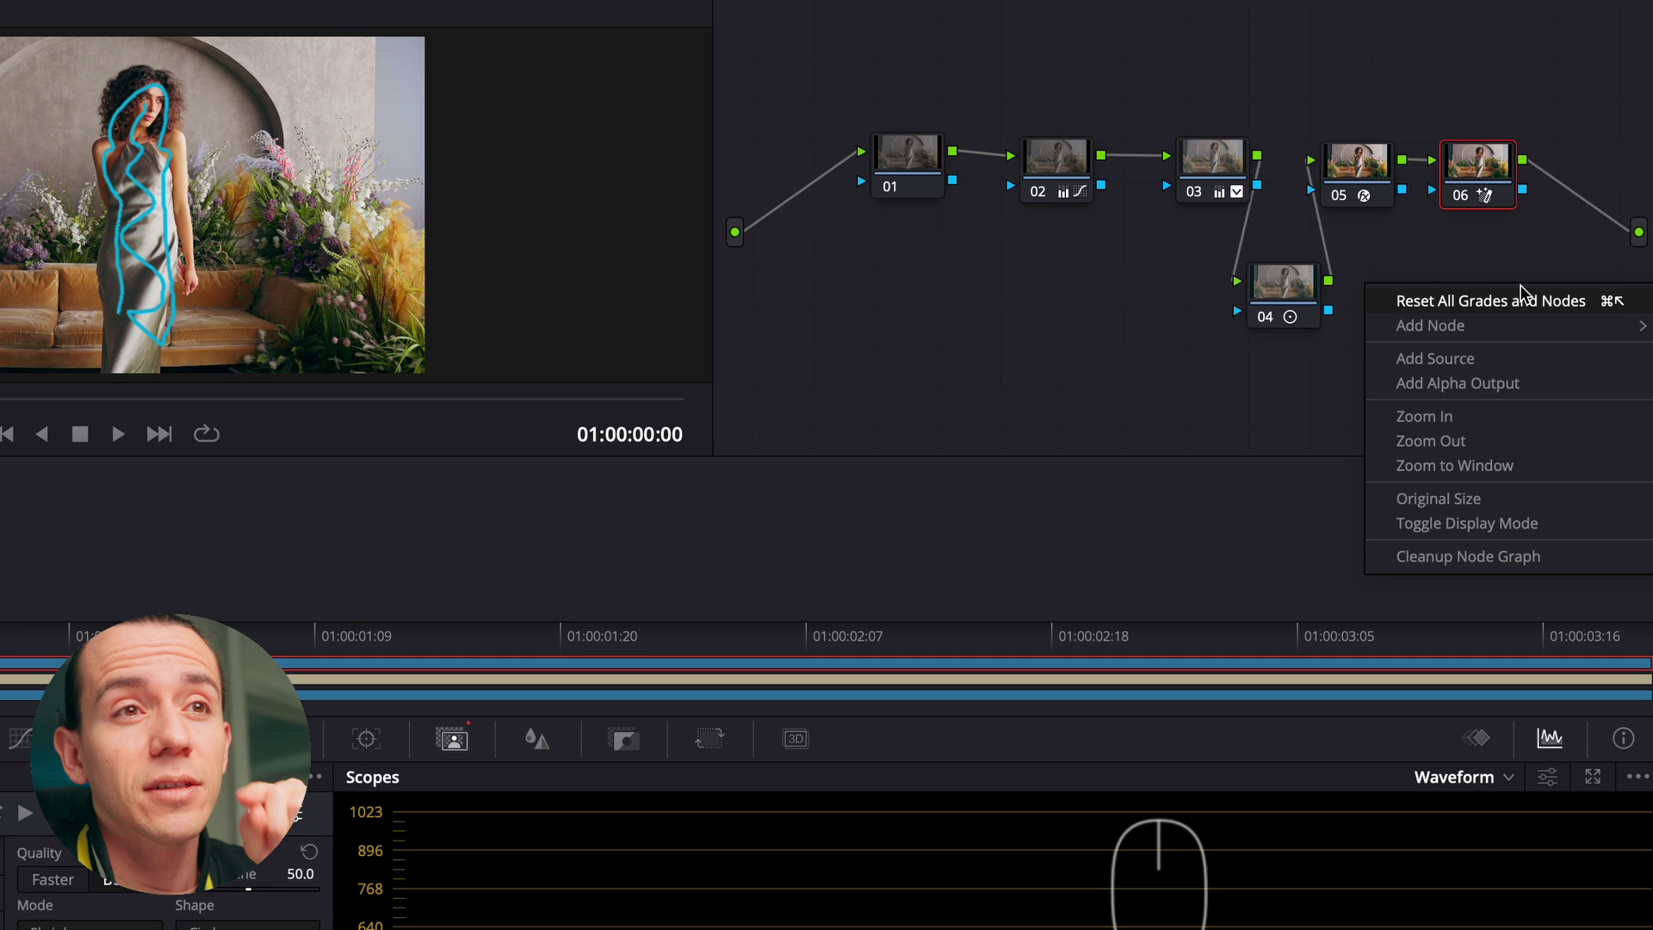
{"action": "right_click", "coordinate": [1522, 262]}
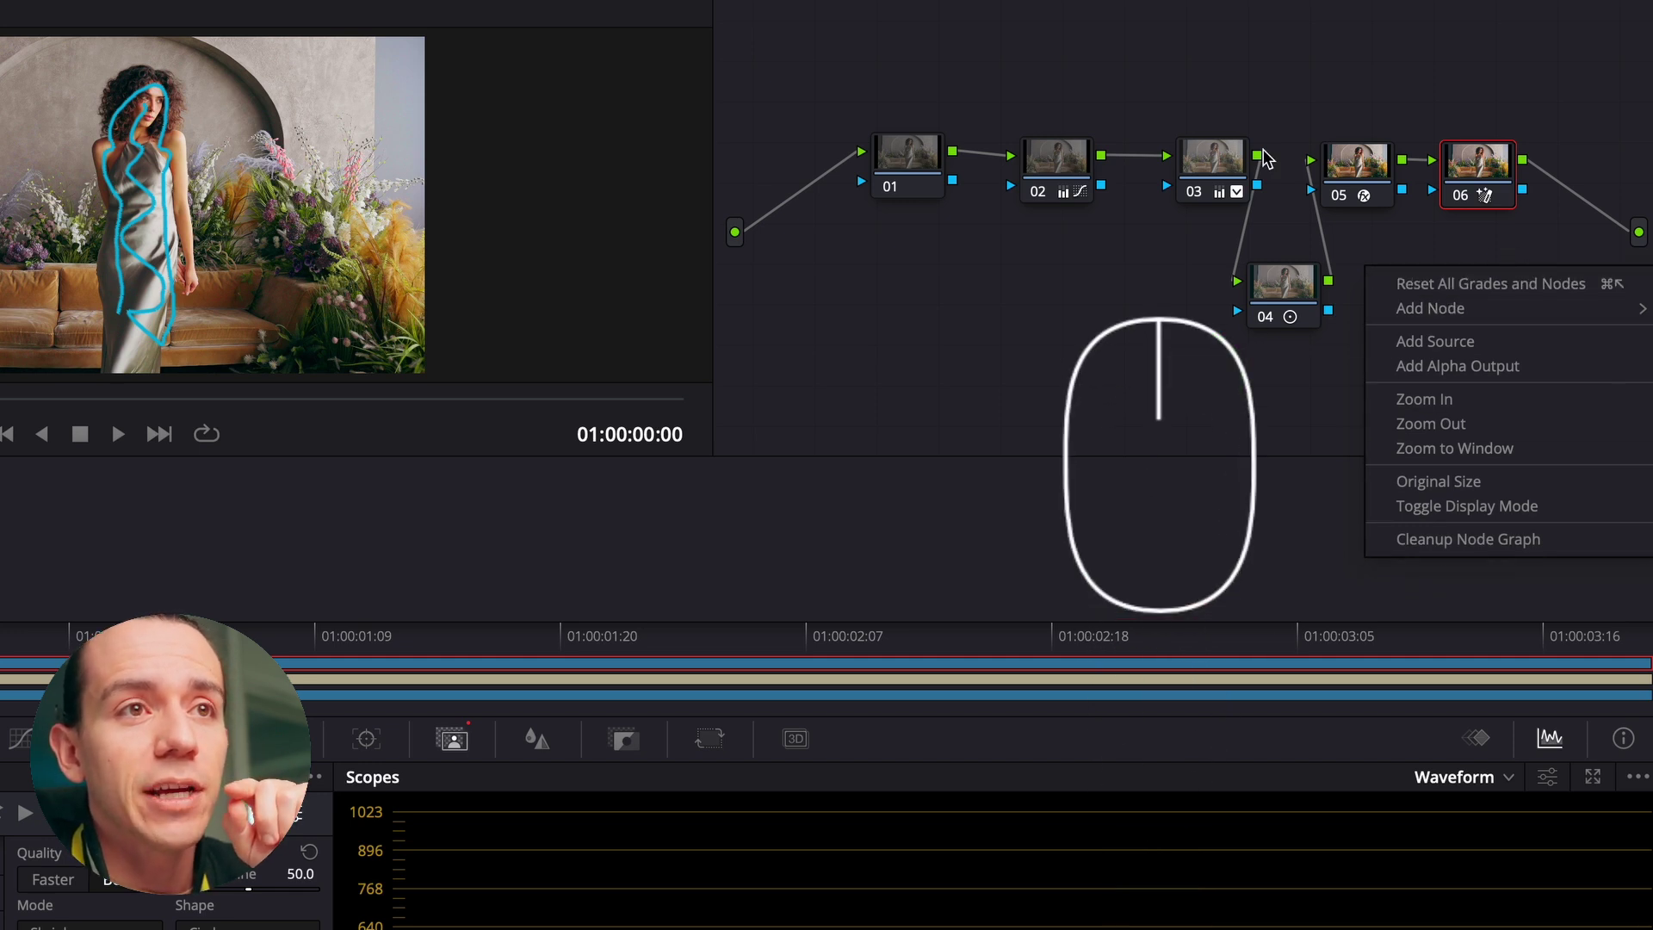
{"action": "left_click", "coordinate": [1493, 383]}
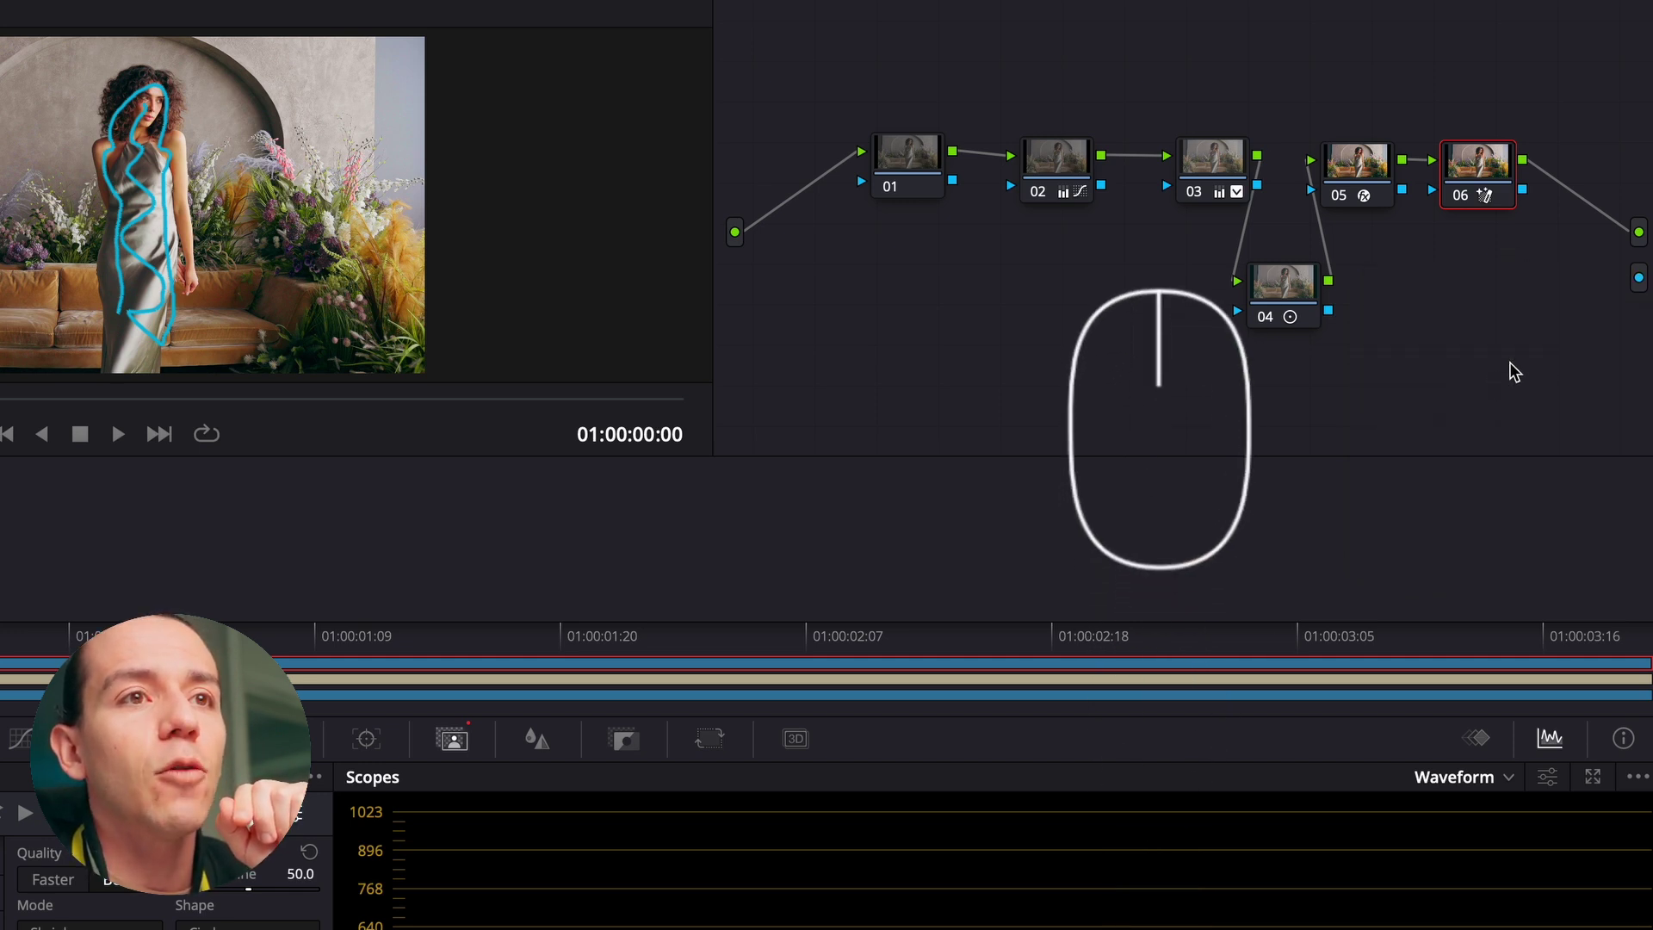